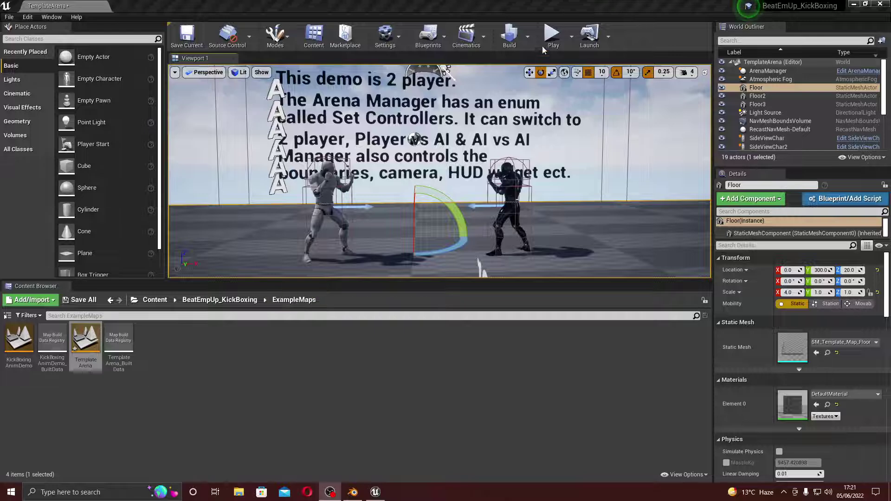
Step: Play-test the TemplateArena level, stop the simulation, and view the two fighters facing each other in the arena
click(552, 33)
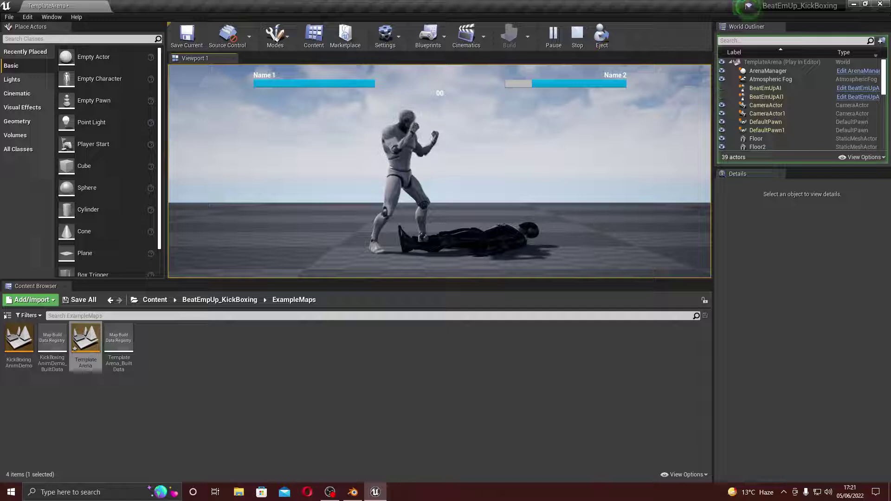
key(Escape)
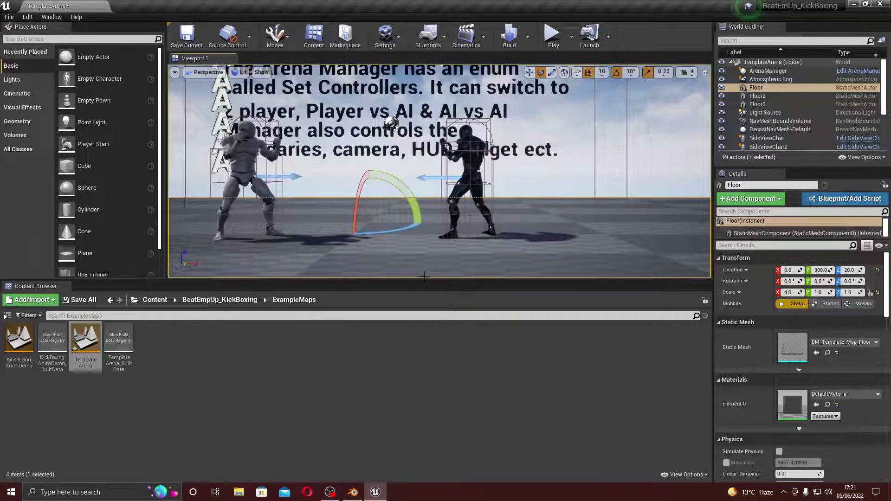
click(402, 171)
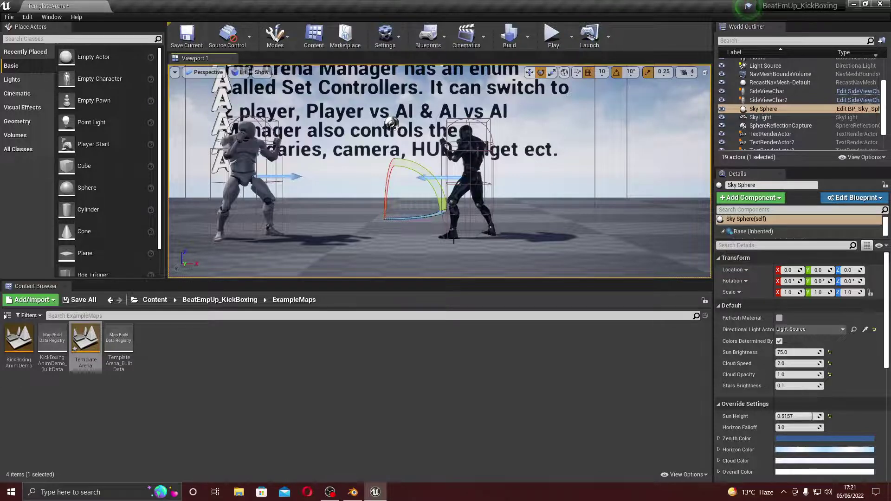
mouse_move(453, 239)
right_down()
mouse_move(482, 241)
mouse_move(452, 239)
right_up()
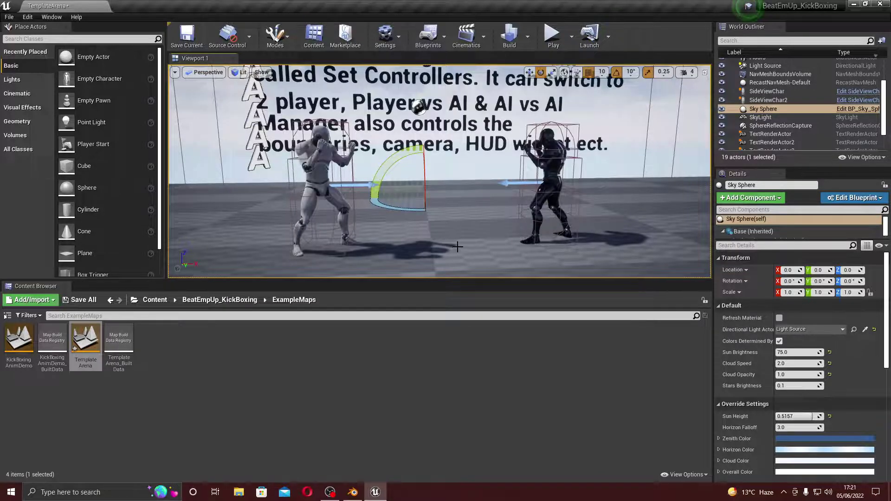
mouse_move(457, 247)
right_down()
mouse_move(466, 265)
mouse_move(452, 241)
right_up()
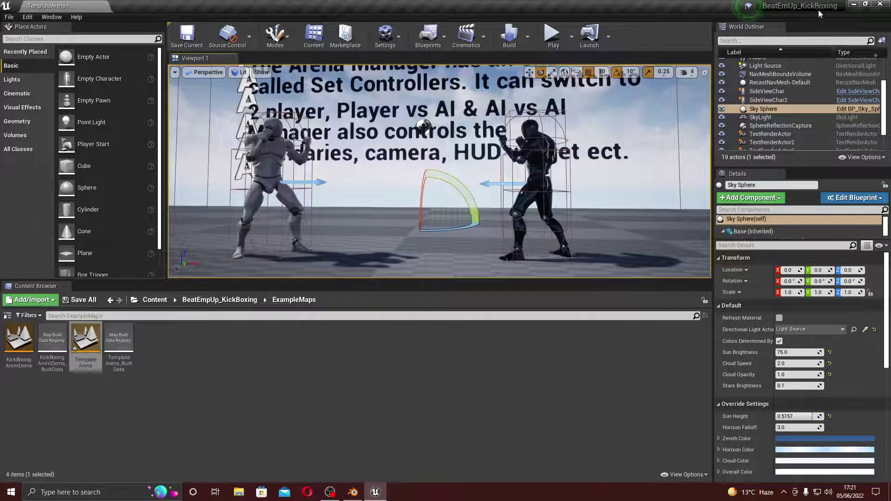
Step: Switch to Blender and scrub the KBoxThrowHeadTrip_R action from the start to frame 65 to review both characters' throw poses
click(854, 5)
click(352, 492)
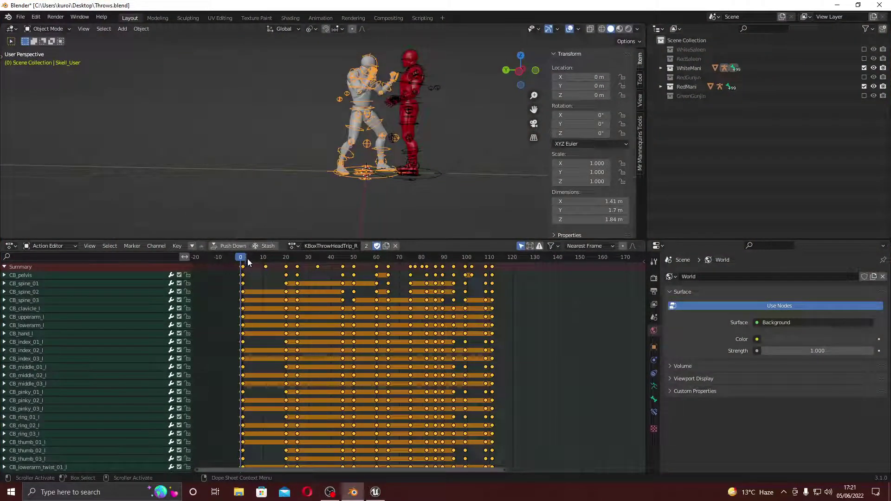
right_click(320, 180)
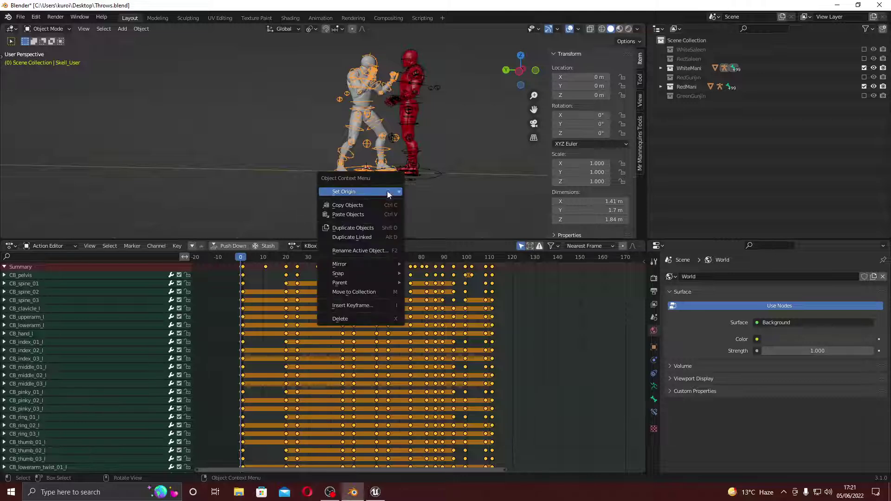
scroll(472, 178, down, 1)
scroll(472, 178, up, 1)
right_click(480, 165)
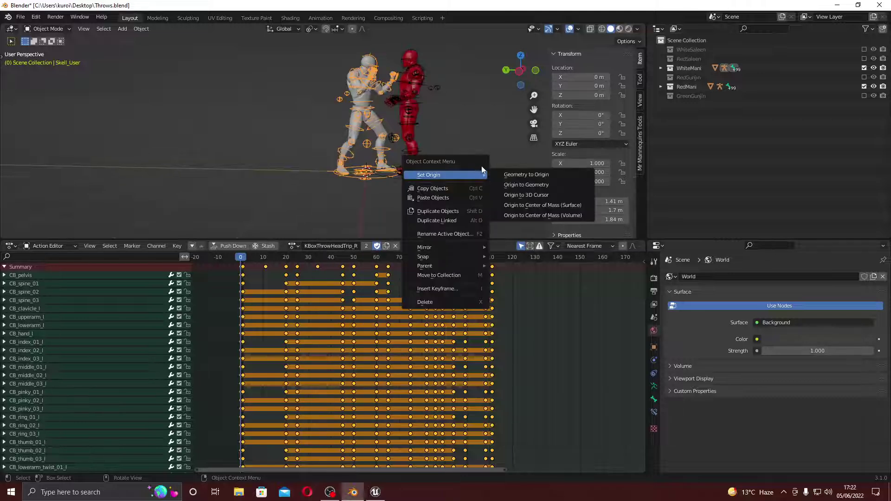
middle_drag(457, 128, 462, 140)
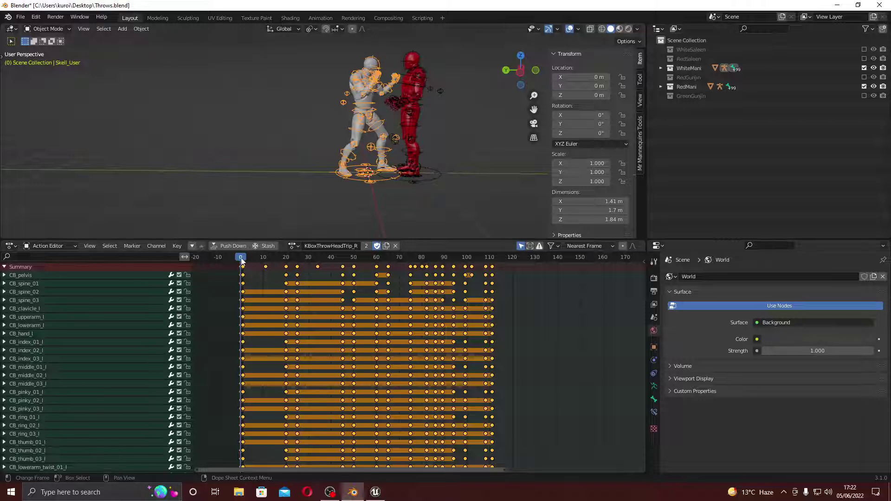
mouse_move(242, 261)
mouse_down()
mouse_move(251, 259)
mouse_move(230, 261)
mouse_up()
drag(232, 261, 285, 359)
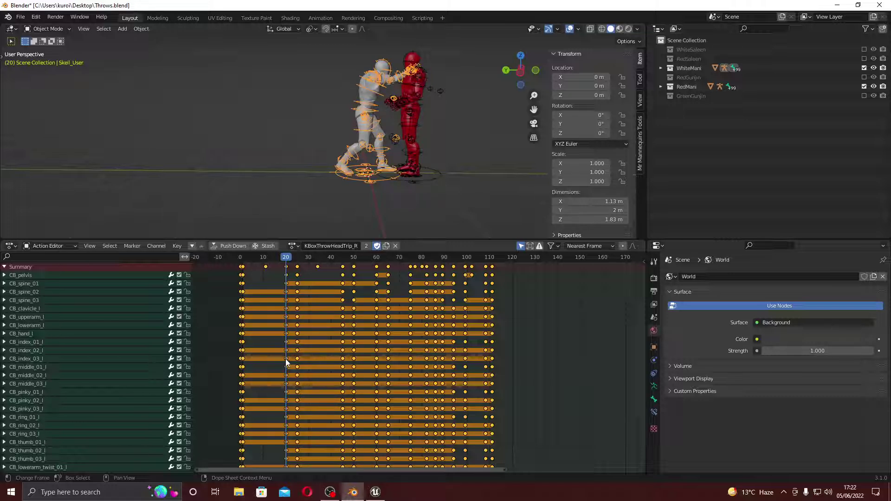
click(290, 359)
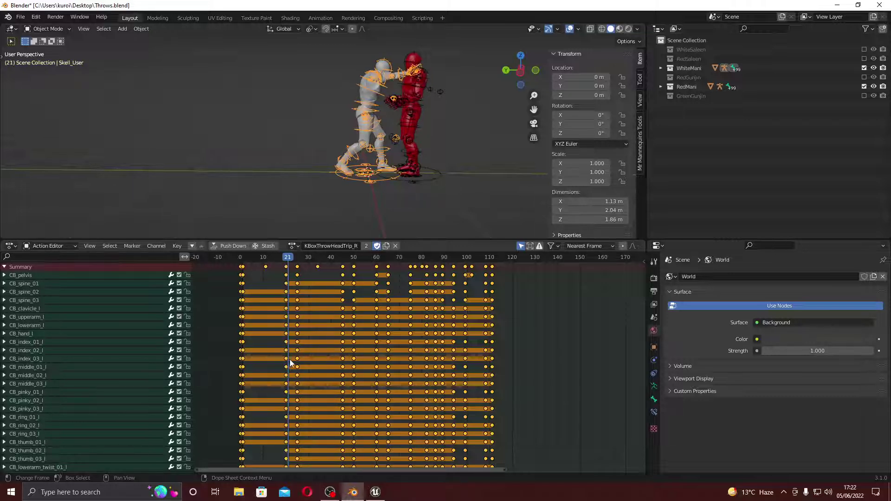
drag(289, 360, 388, 415)
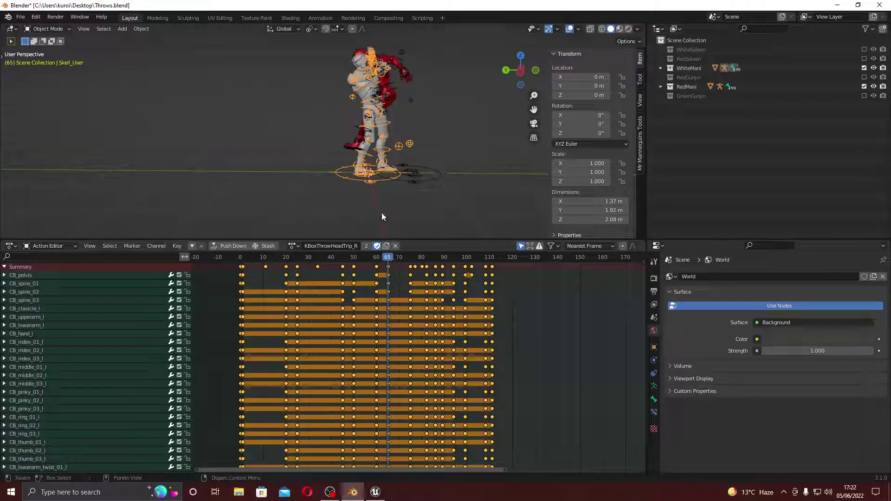
Step: Examine the root positions of the Skell_User and Skell_Enemy rigs up close at the characters' feet, selecting each rig in turn
right_click(417, 215)
click(487, 169)
scroll(487, 169, up, 4)
middle_drag(487, 170, 364, 132)
scroll(346, 141, up, 5)
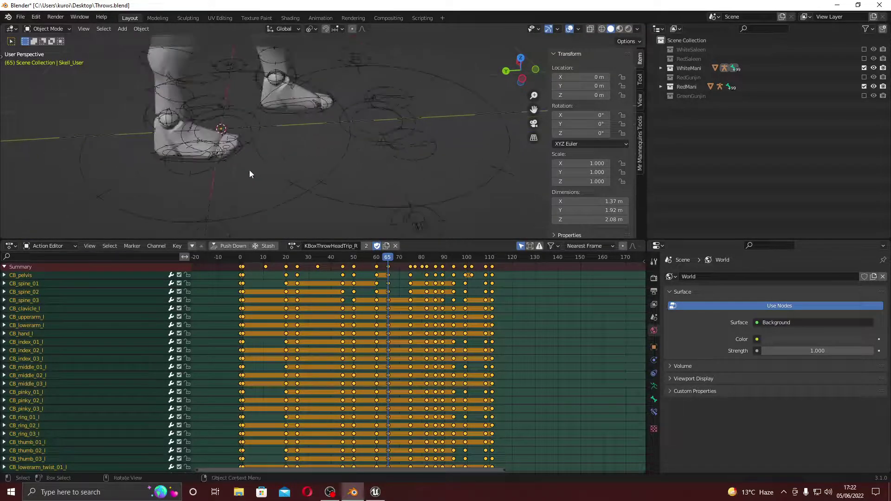
click(330, 176)
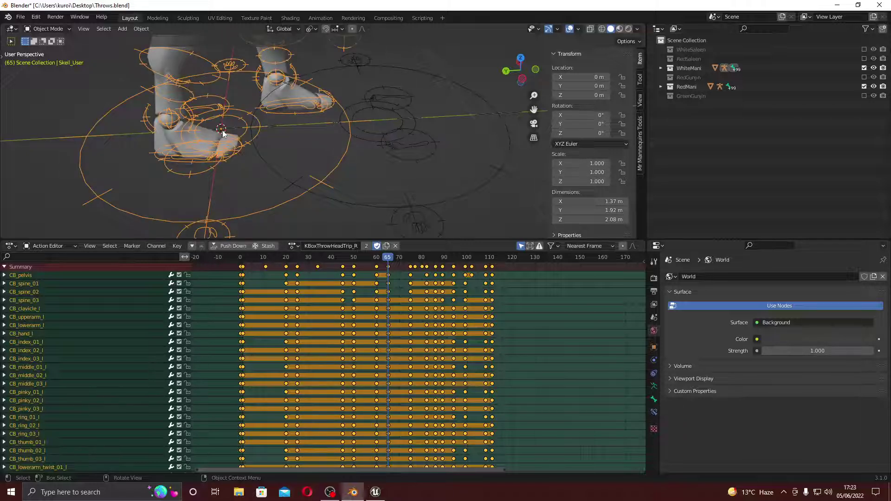
click(474, 186)
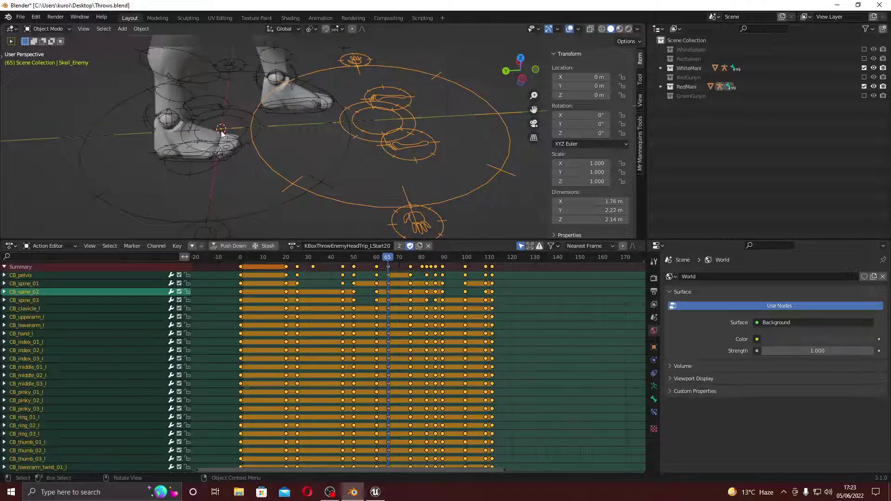
click(269, 210)
scroll(274, 195, down, 5)
middle_drag(280, 180, 335, 149)
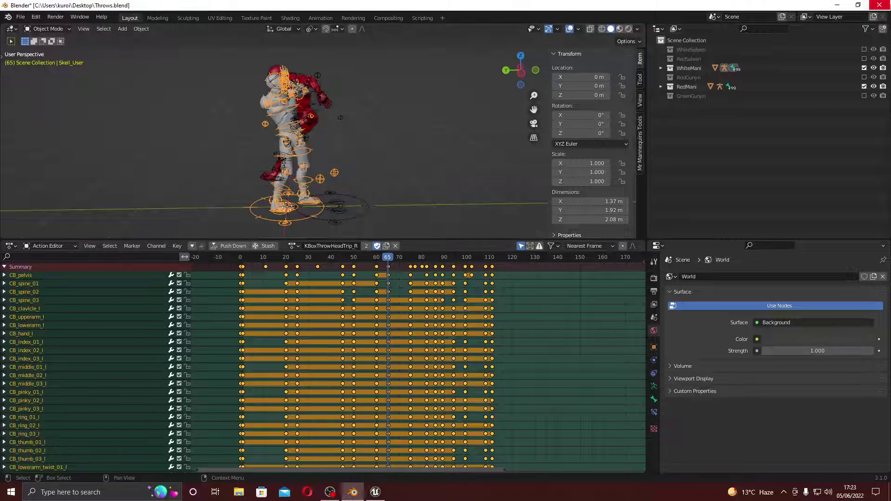
Step: Close Throws.blend without saving the changes and switch back to Unreal Editor
click(886, 10)
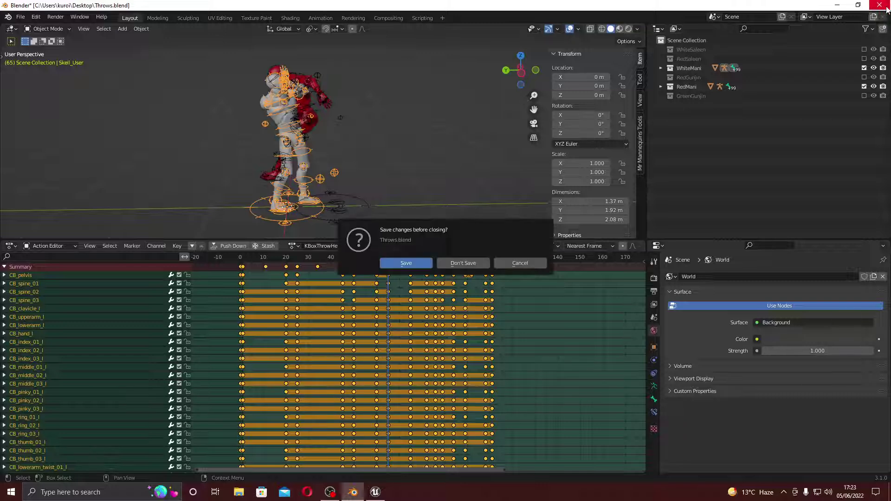
click(462, 263)
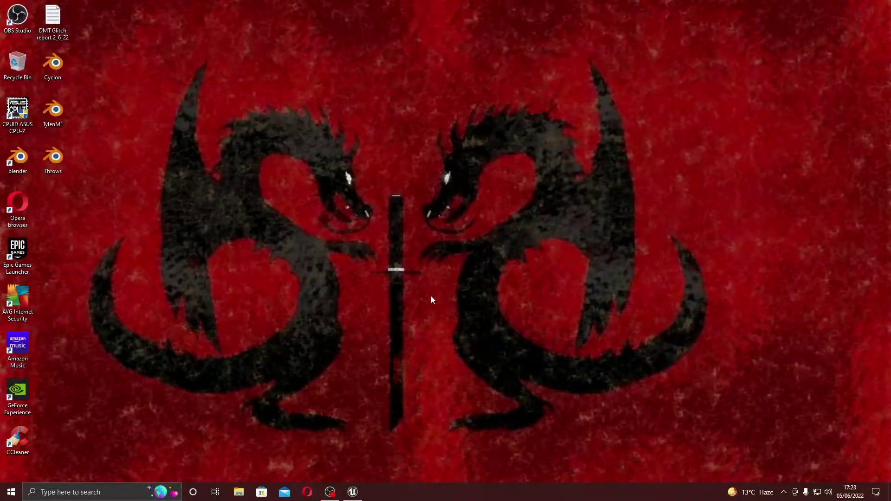
click(352, 493)
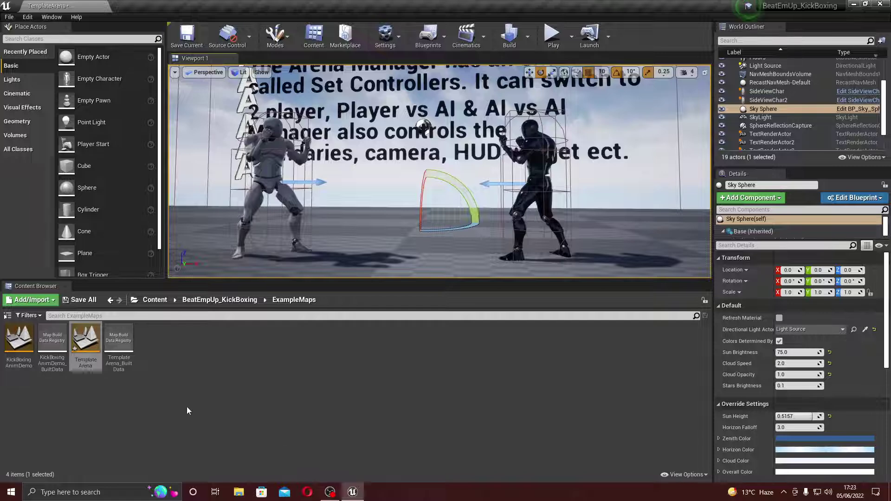
Step: Open the BeatEmUp_KickBoxing/Anims/KickBoxing content folder and filter its assets by "head trip"
click(156, 300)
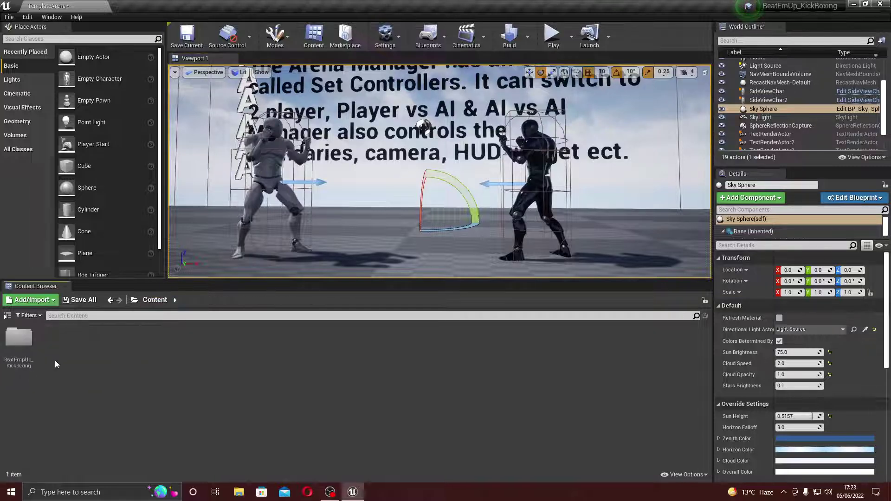
double_click(20, 342)
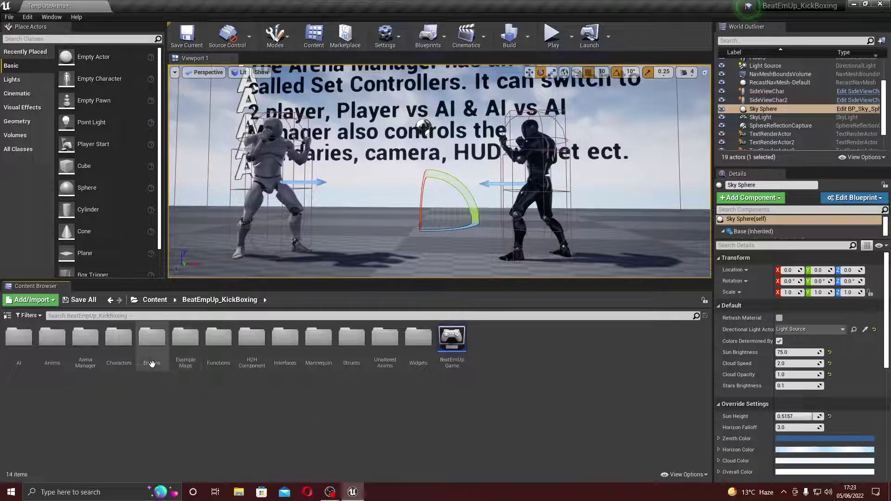
double_click(52, 339)
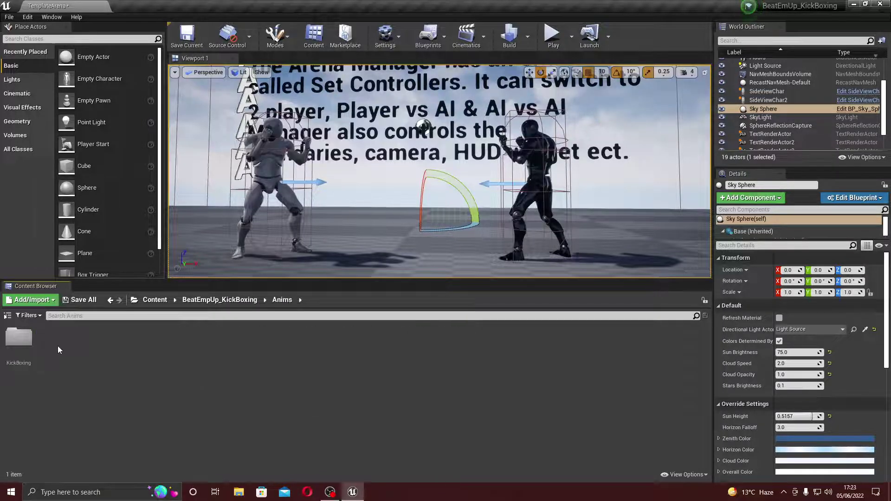
double_click(27, 344)
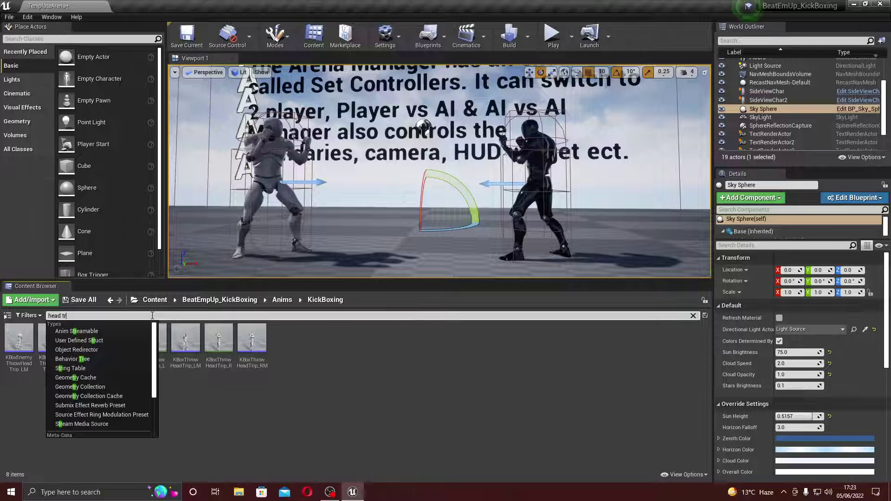
text(ip)
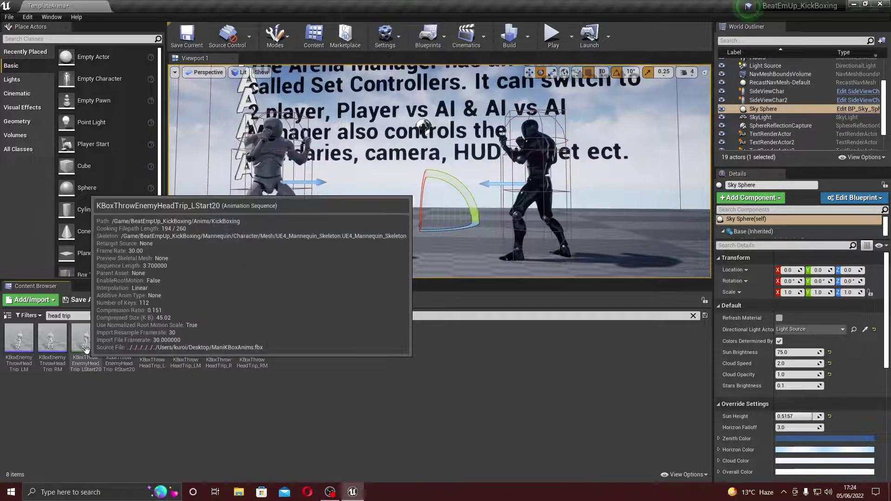
Step: Open the KBoxThrowEnemyHeadTrip_LStart20 animation, pause it, scrub around its ThrowDamage notify to examine the timing, and close the editor
double_click(88, 343)
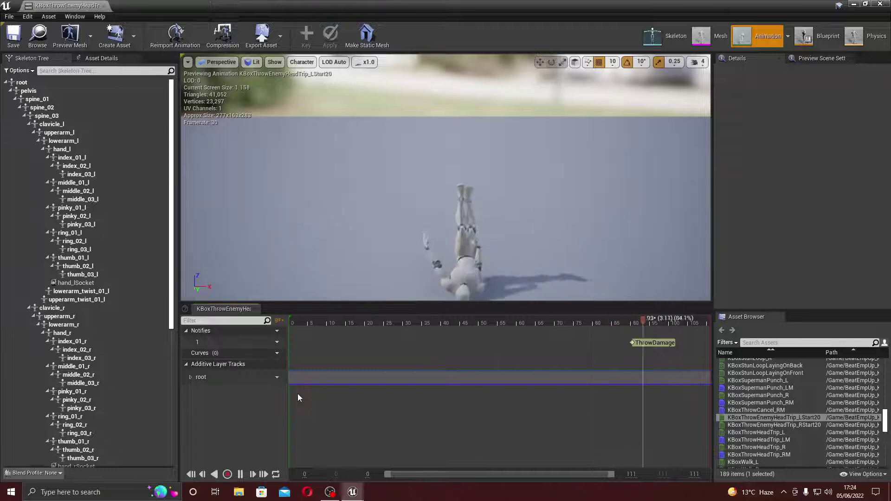
click(351, 384)
key(space)
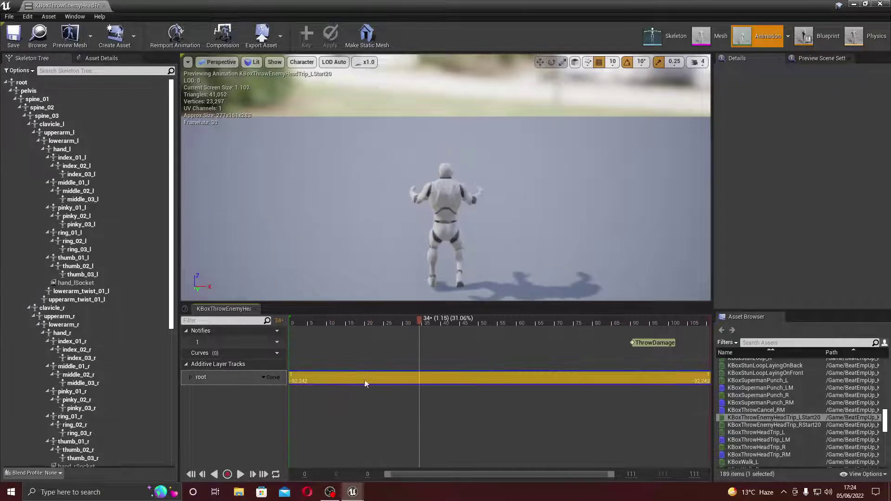
drag(418, 324, 633, 353)
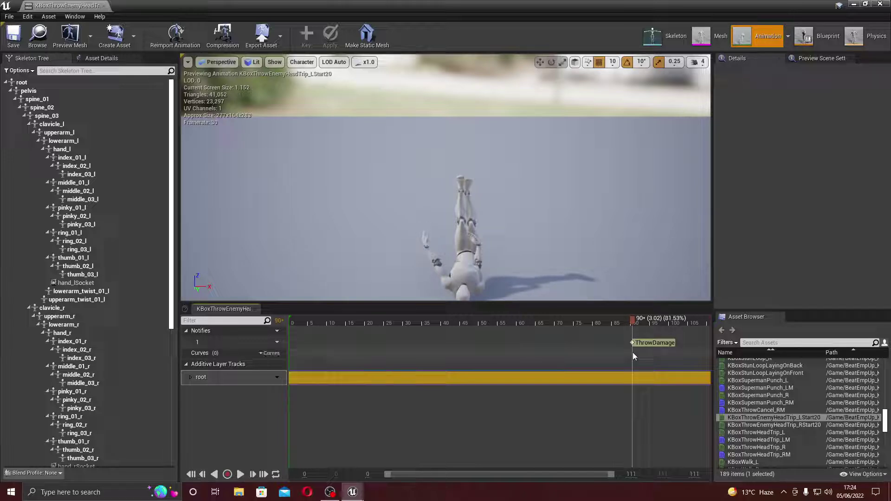
click(638, 344)
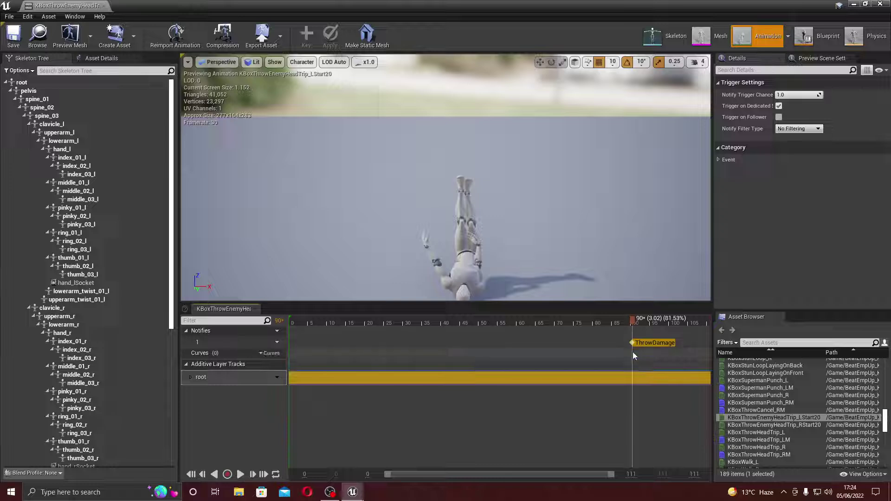
drag(634, 324, 647, 356)
drag(661, 354, 635, 359)
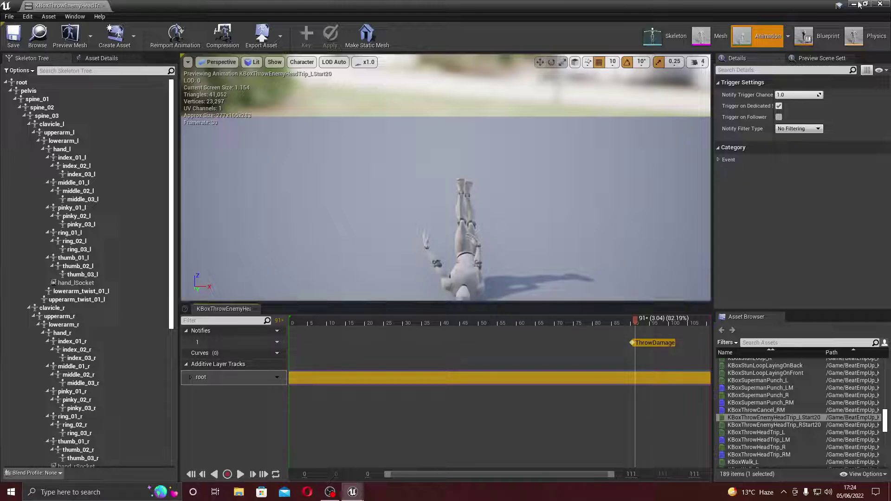
click(881, 4)
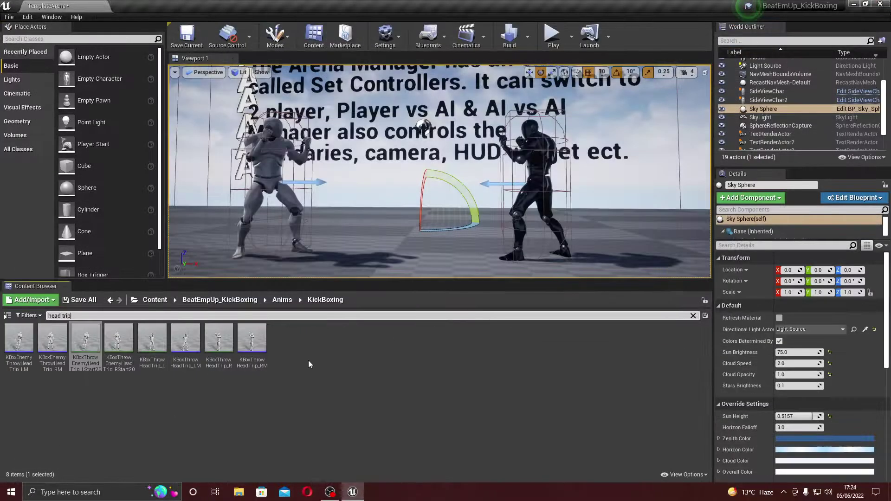
Step: Open the KBoxThrowHeadTrip_R animation, pause it, scrub to its Throw notify and back to frame 0, and close the editor
double_click(221, 348)
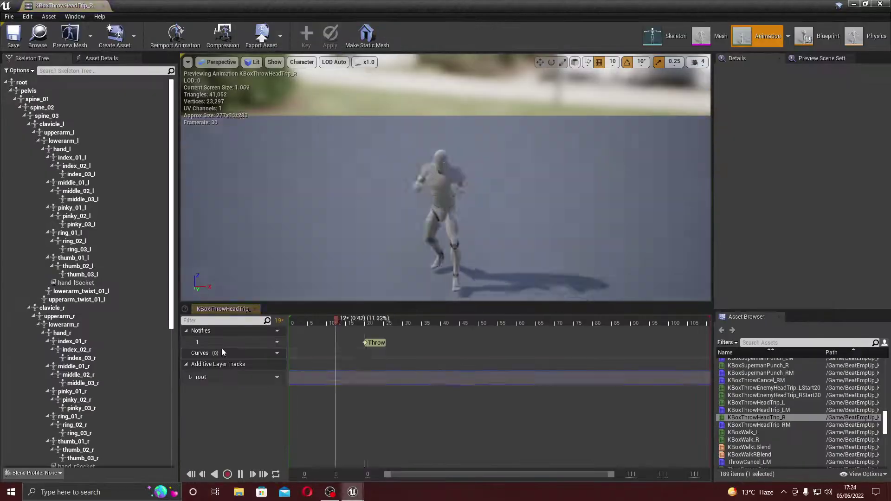
key(space)
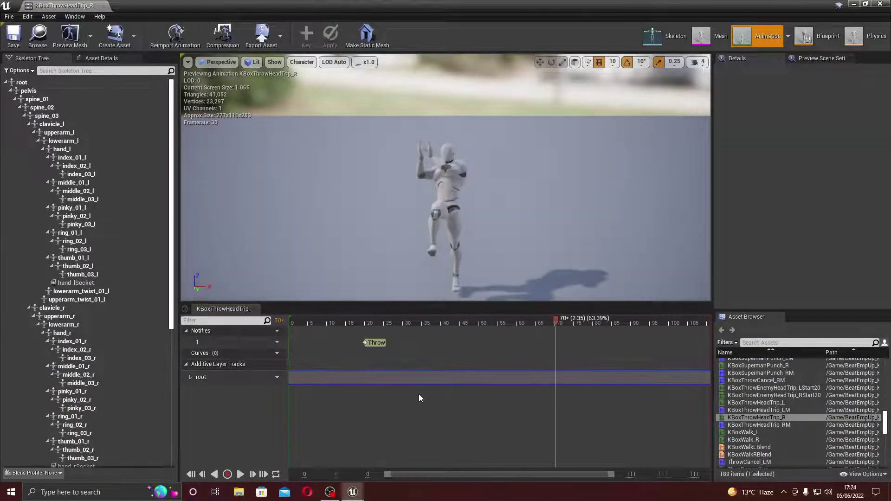
drag(555, 321, 363, 344)
click(365, 343)
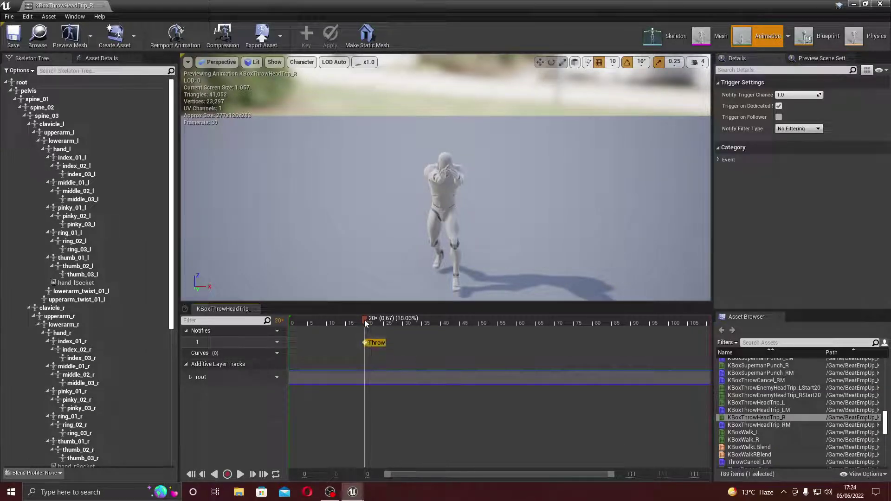
drag(363, 320, 274, 345)
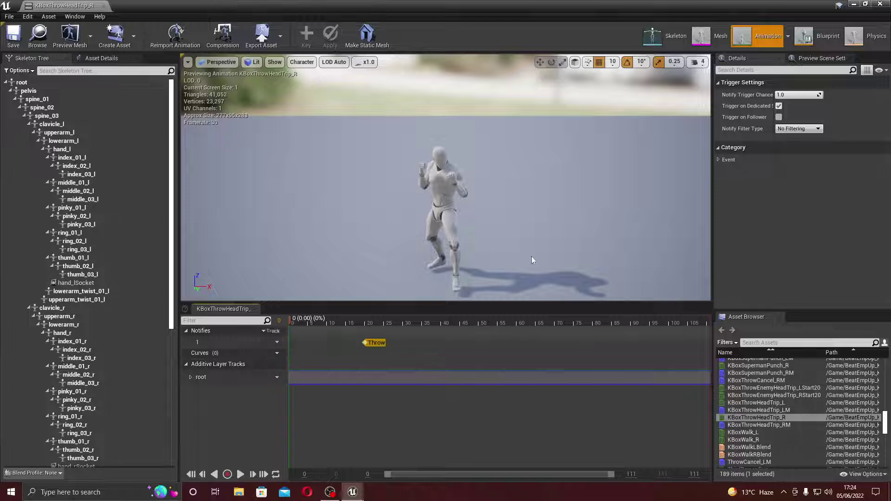
click(881, 3)
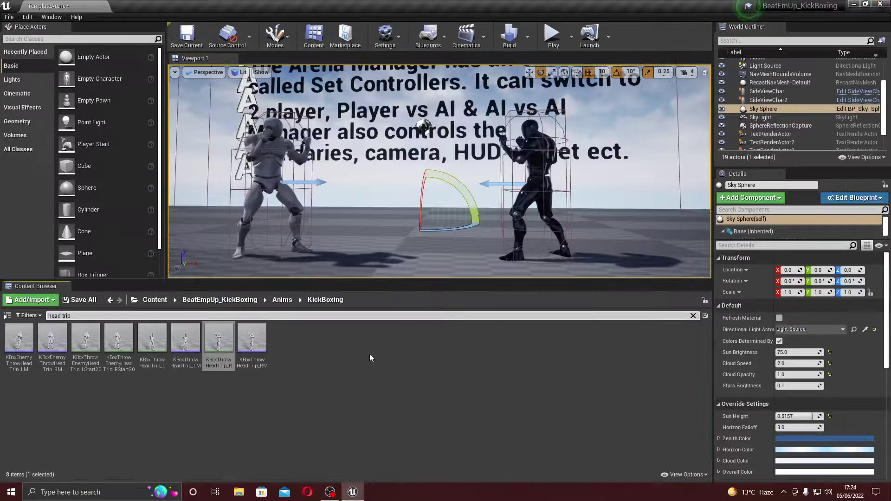
Step: Open the KBoxThrowHeadTrip_RM montage and close it, and show the asset creation options for the KBoxThrowHeadTrip_R animation
double_click(253, 344)
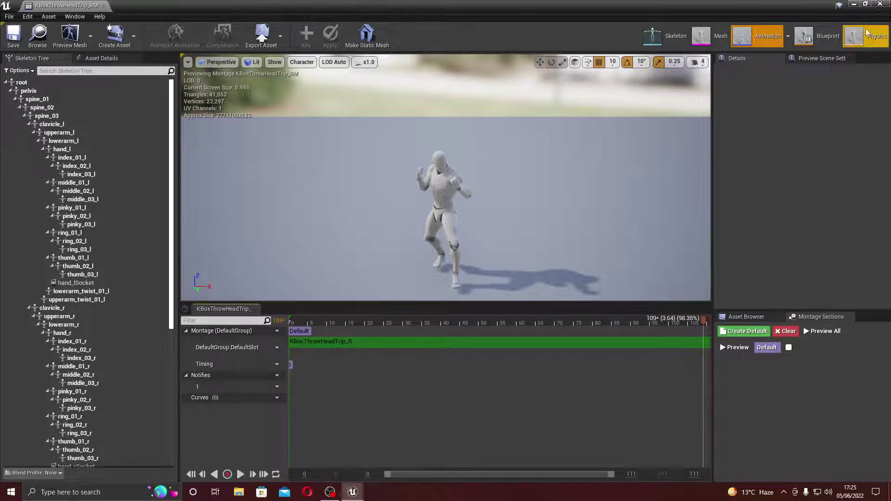
click(885, 6)
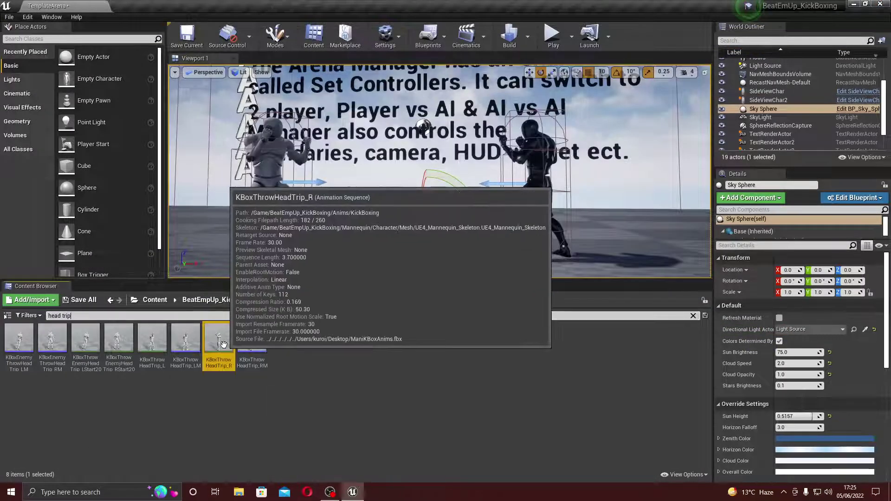
right_click(223, 344)
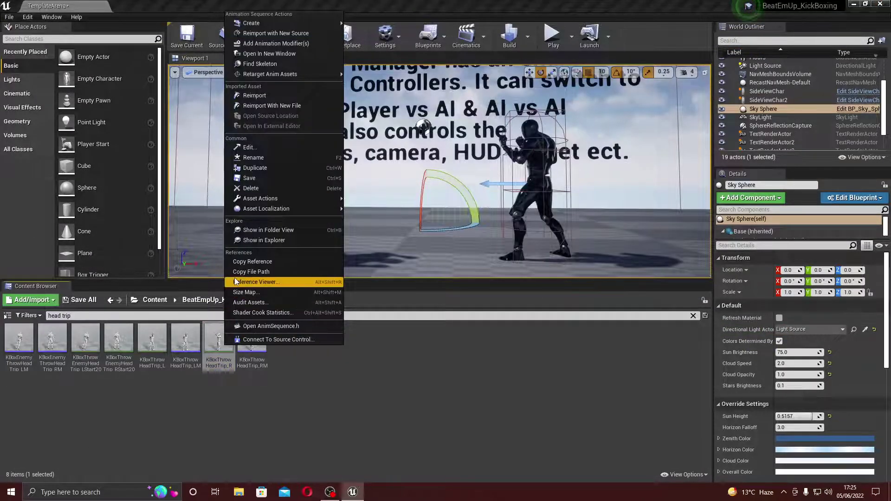
click(287, 475)
click(223, 345)
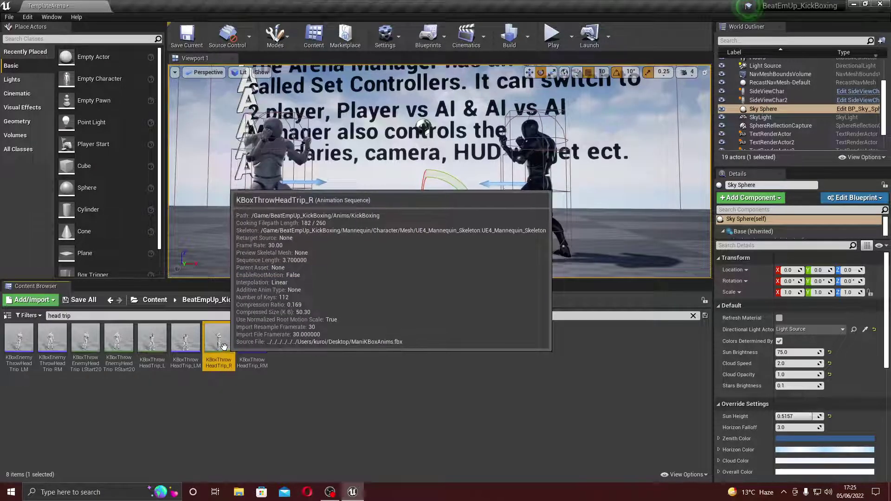
right_click(220, 343)
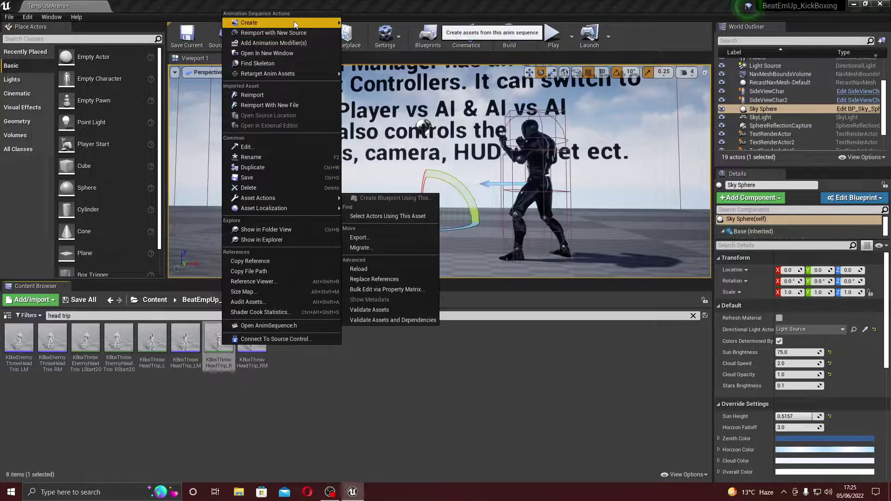
mouse_move(297, 24)
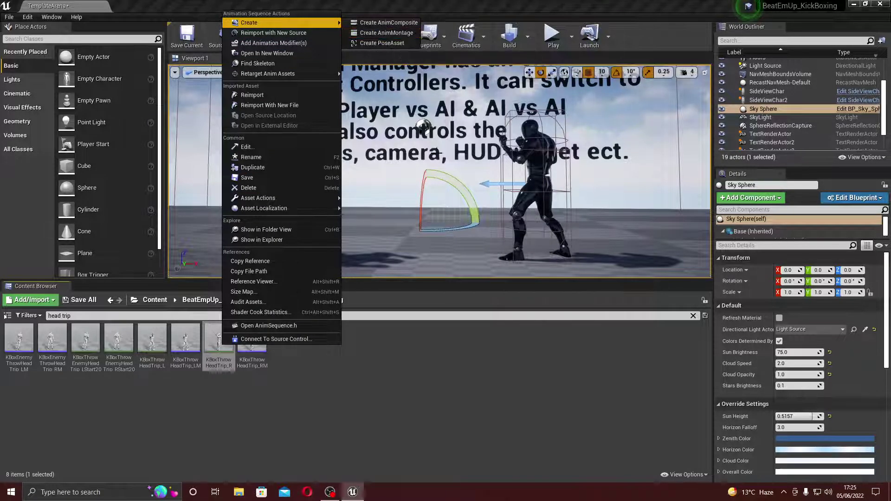
click(414, 419)
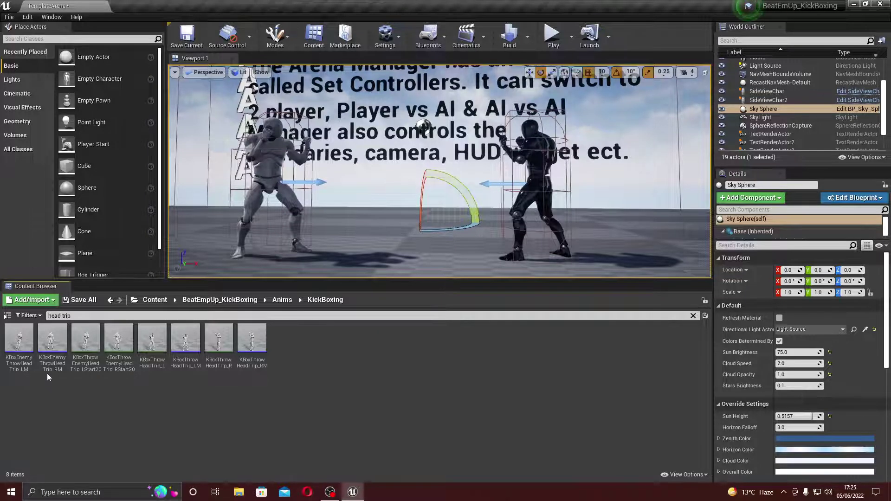
Step: Open the KBoxEnemyThrowHeadTrip_LM montage, move its Start section to about frame 49, and close the editor
double_click(23, 346)
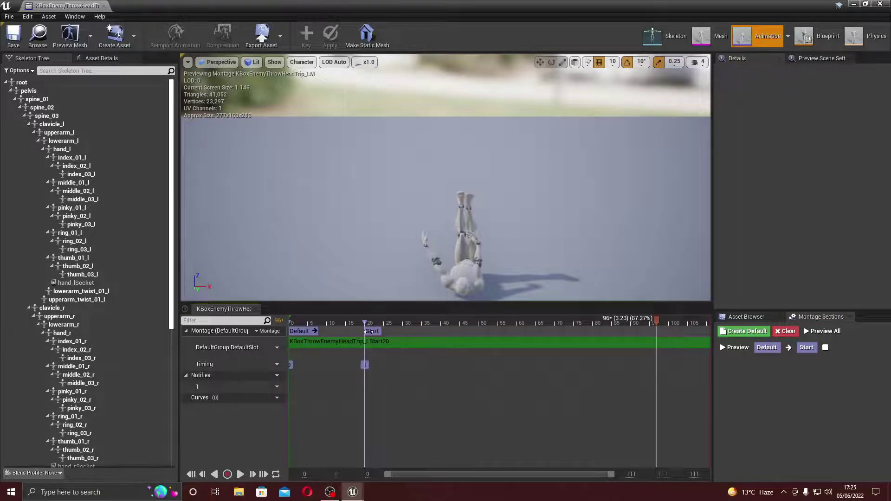
click(373, 331)
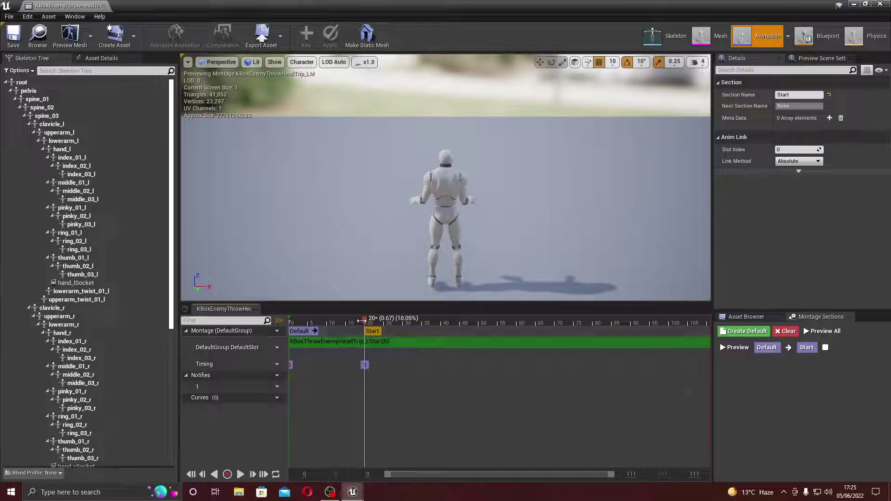
mouse_move(366, 327)
mouse_down()
mouse_move(306, 325)
mouse_move(473, 342)
mouse_up()
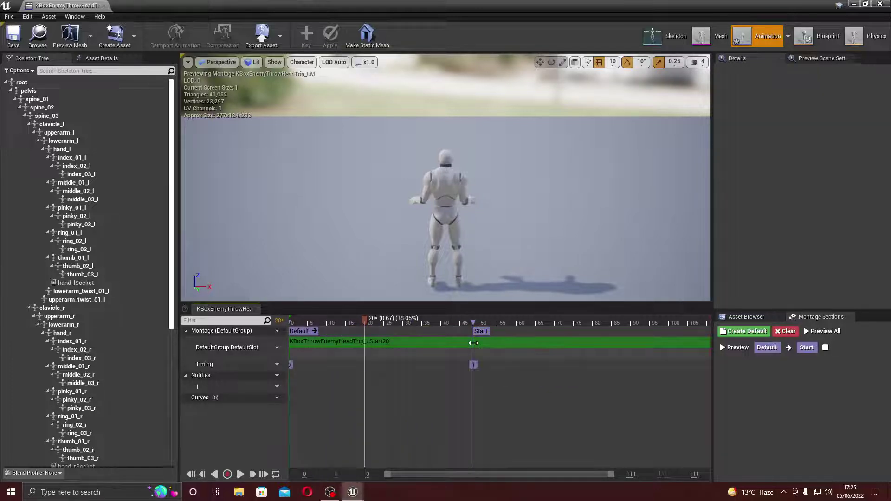
click(880, 4)
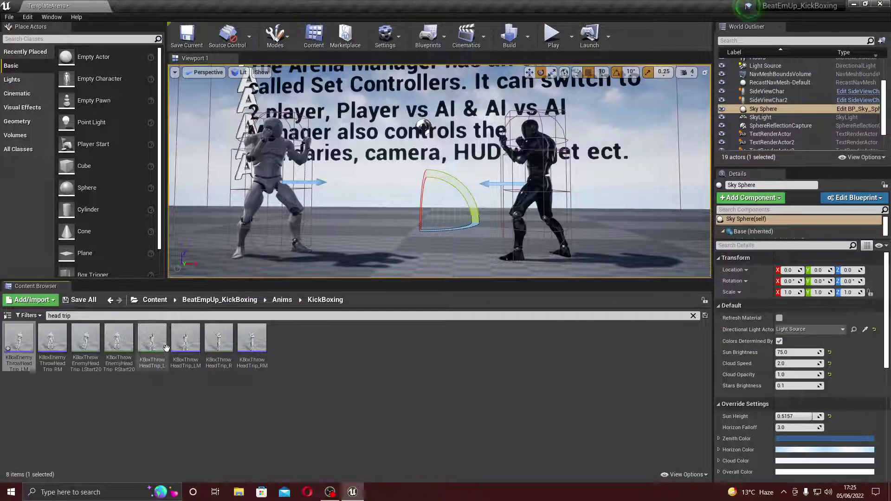
Step: Clear the "head trip" asset filter and open the BeatEmUp_KickBoxing/H2HComponent content folder
click(155, 301)
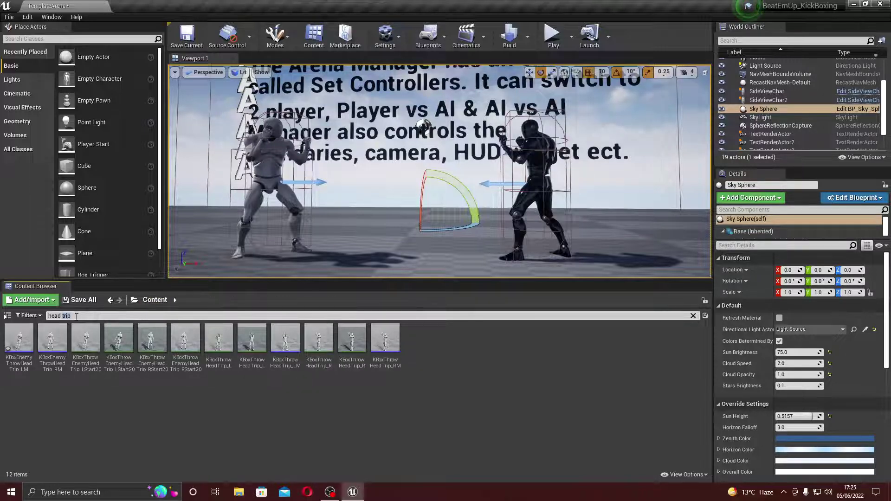
key(ctrl+a)
key(BackSpace)
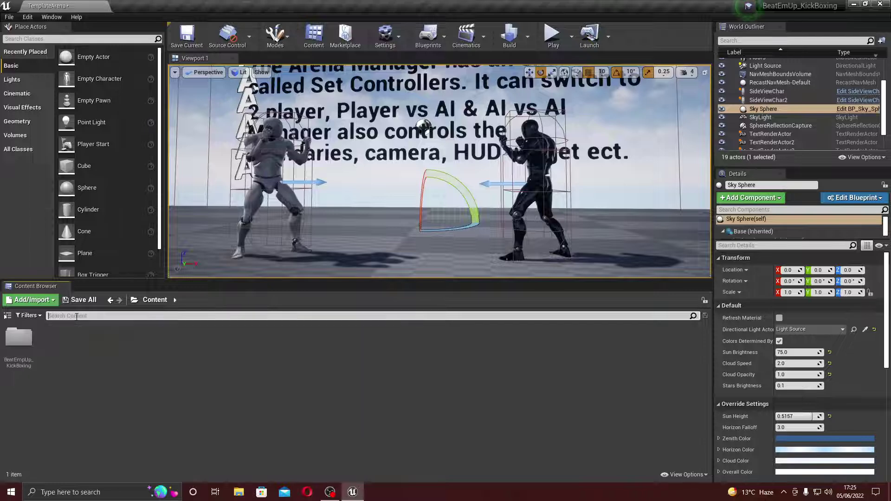
double_click(26, 343)
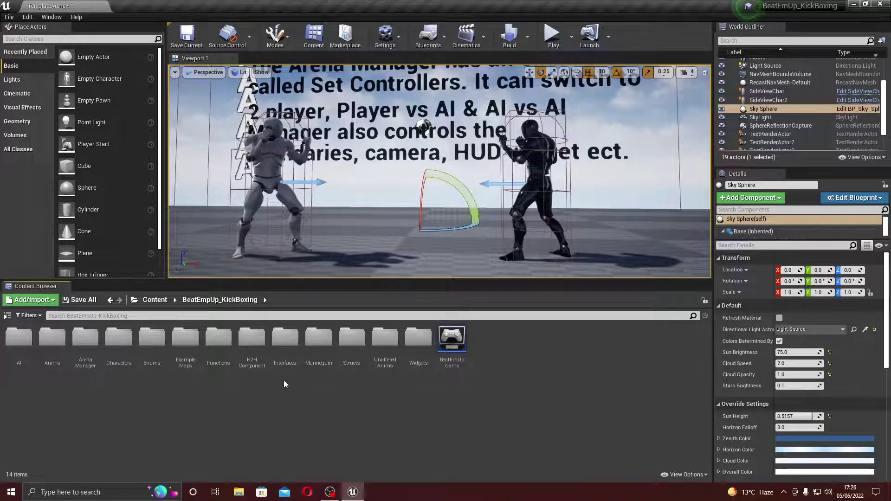
double_click(253, 344)
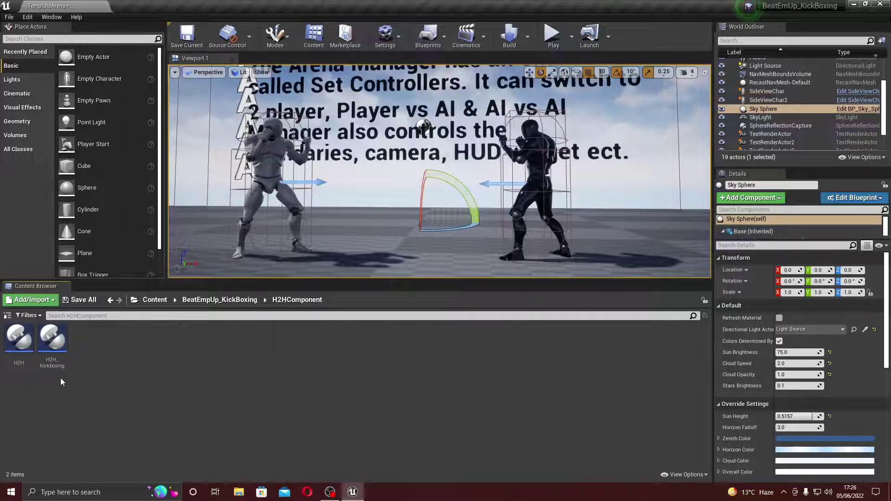
Step: Open the H2H_Kickboxing blueprint and filter its class defaults by "throw", keeping the Default category expanded
click(21, 341)
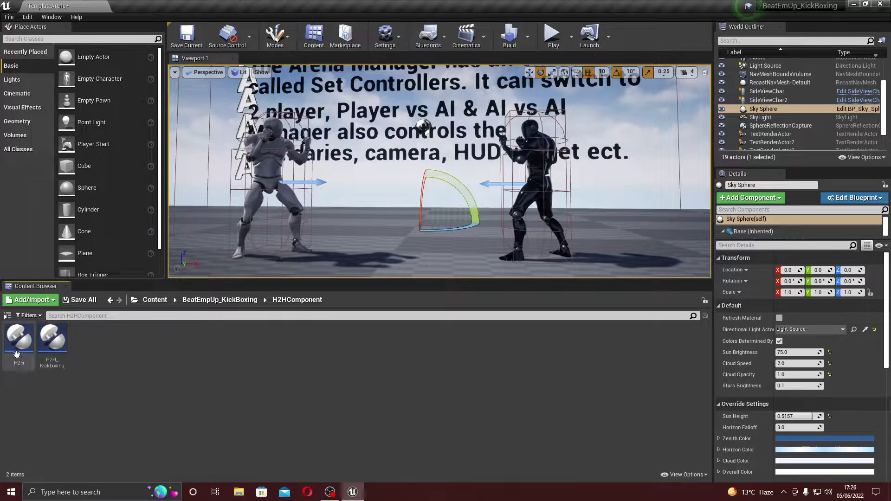
click(52, 343)
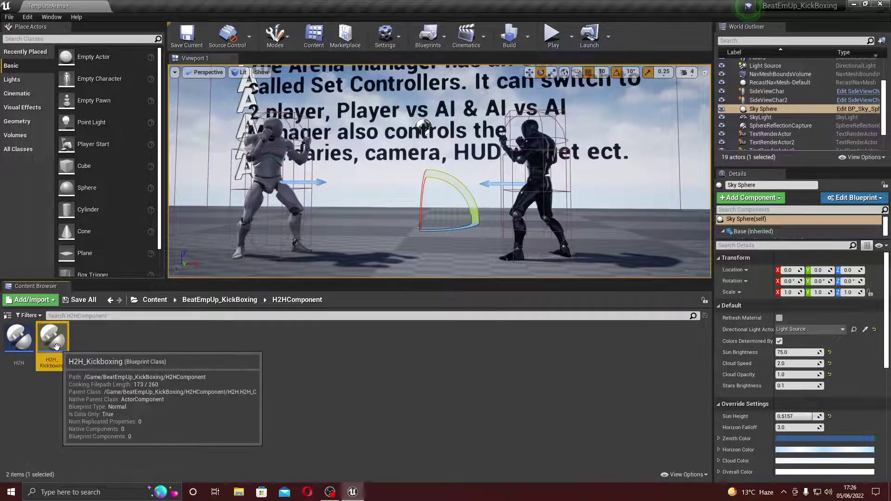
double_click(52, 347)
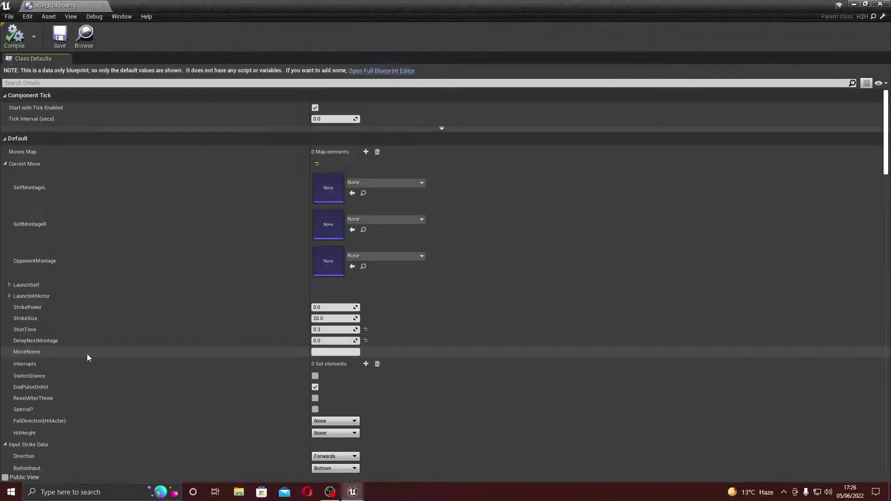
click(104, 83)
text(throw)
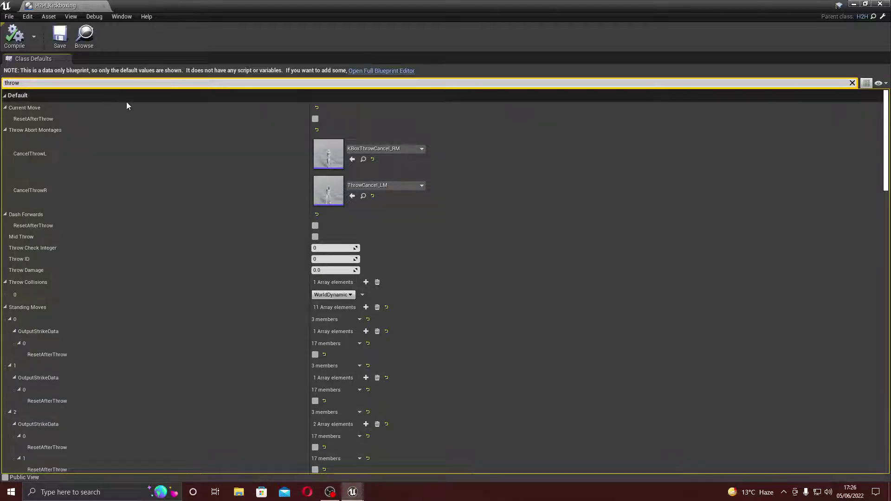
click(126, 100)
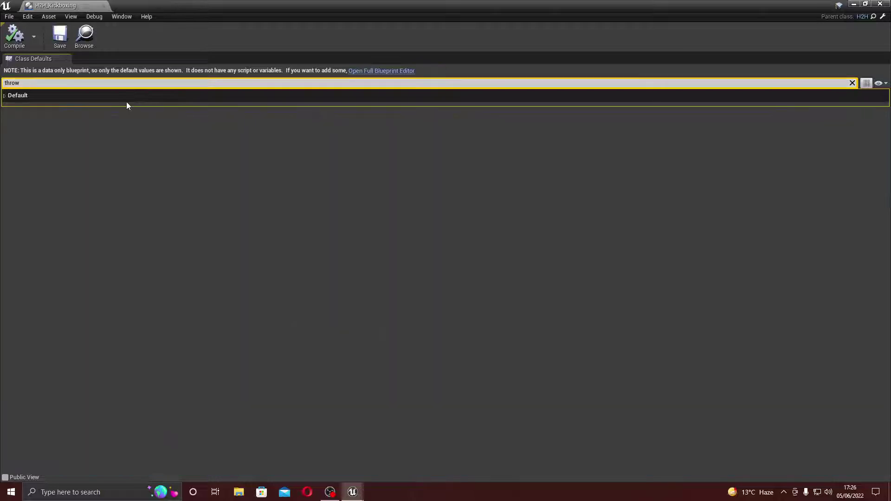
click(6, 102)
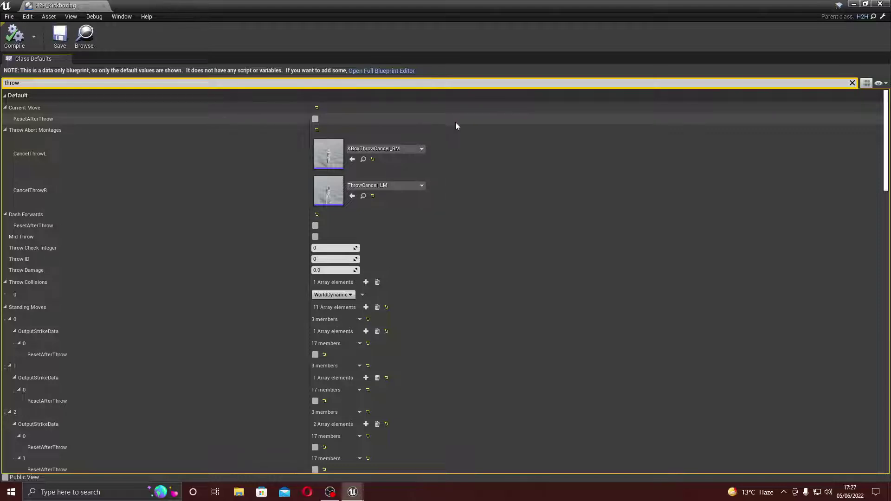
Step: Examine the Throw Moves array in the filtered defaults, including its first entry's Buttons, self montages and OutputStrikeData settings
scroll(415, 171, down, 1)
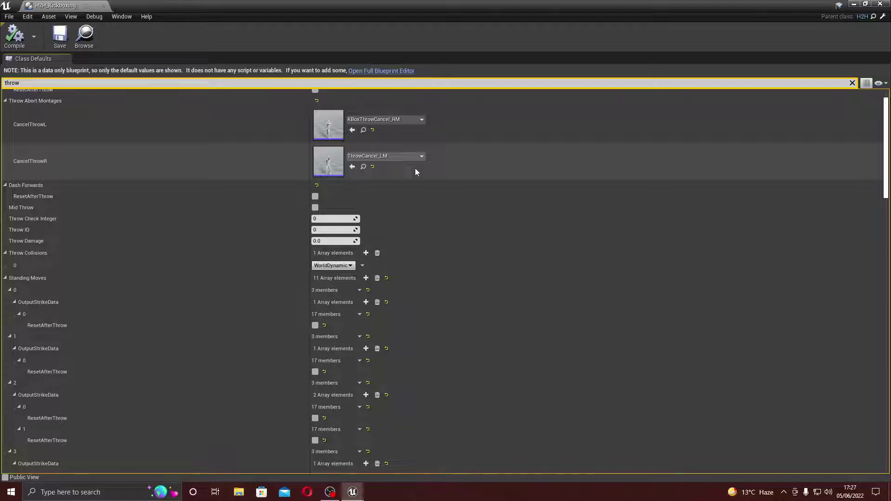
scroll(415, 172, up, 1)
scroll(415, 172, down, 12)
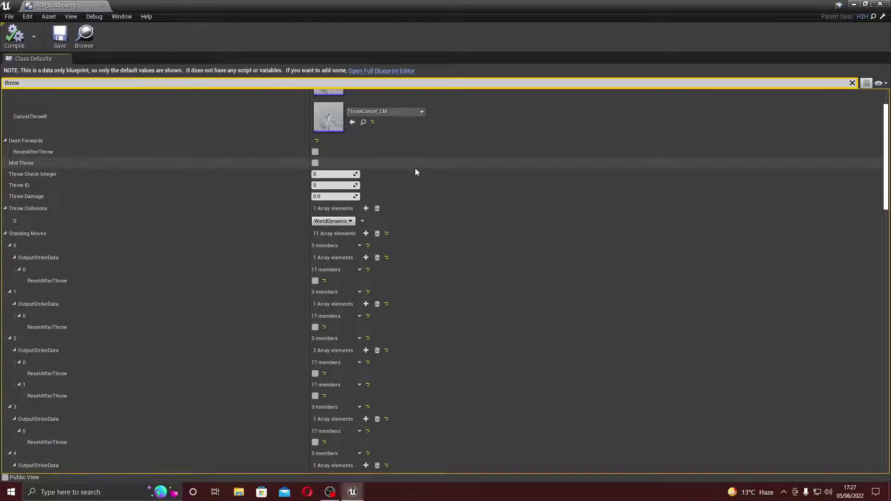
scroll(415, 172, down, 10)
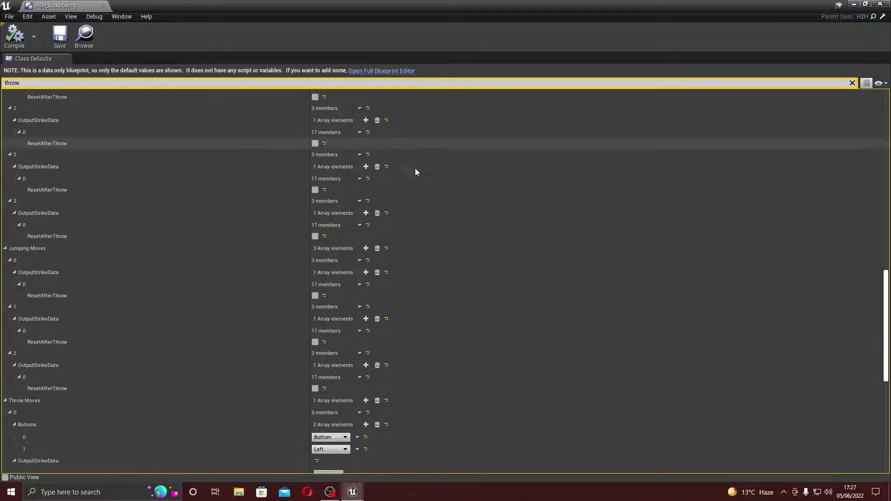
scroll(415, 172, down, 4)
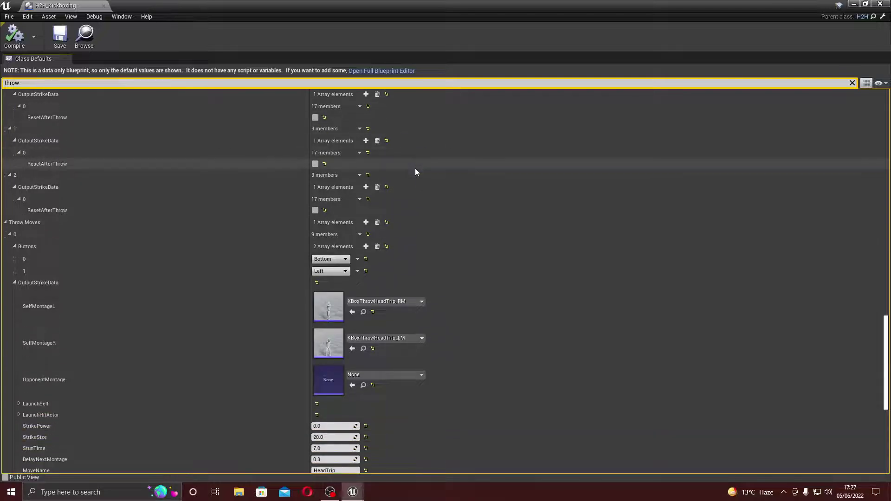
scroll(415, 171, up, 5)
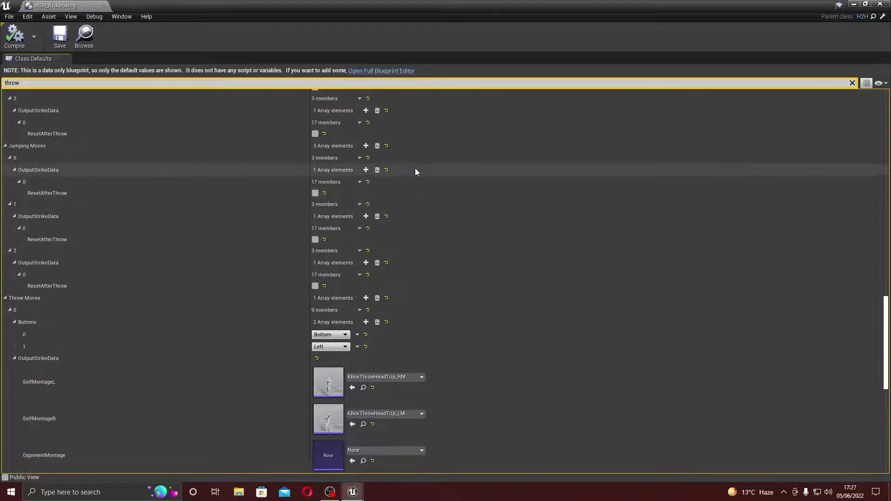
scroll(408, 292, down, 5)
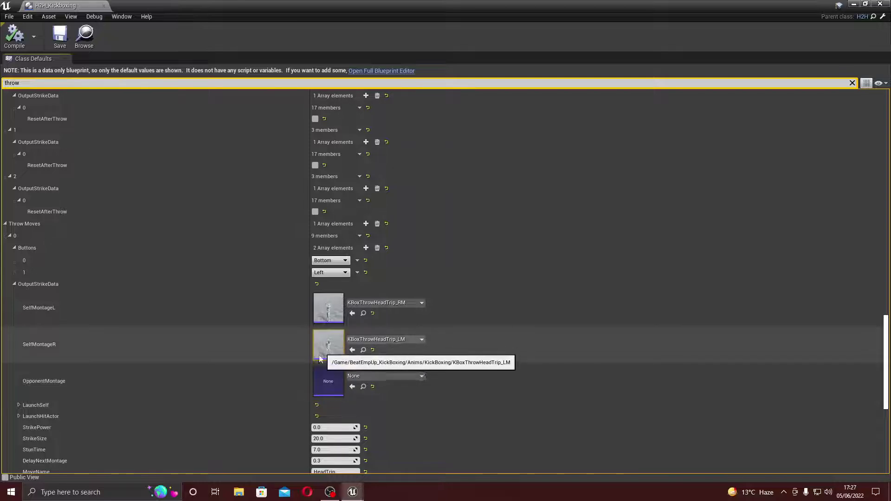
scroll(320, 361, down, 2)
scroll(320, 362, down, 3)
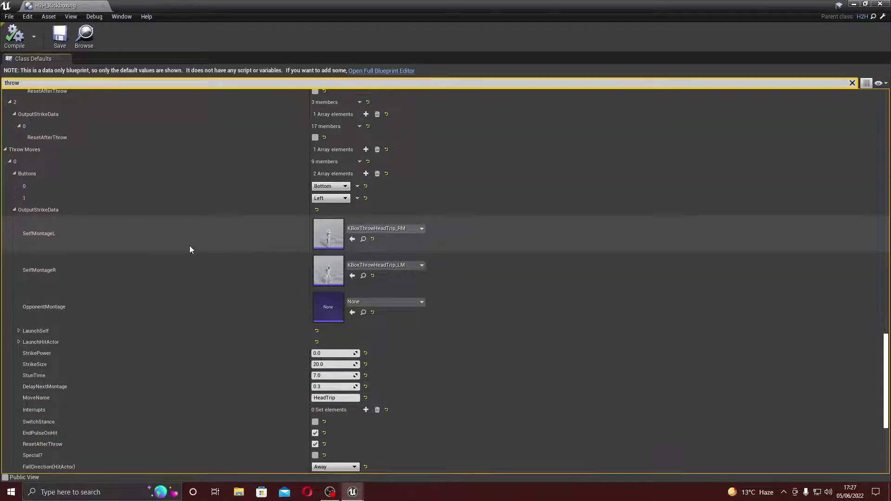
scroll(187, 245, up, 2)
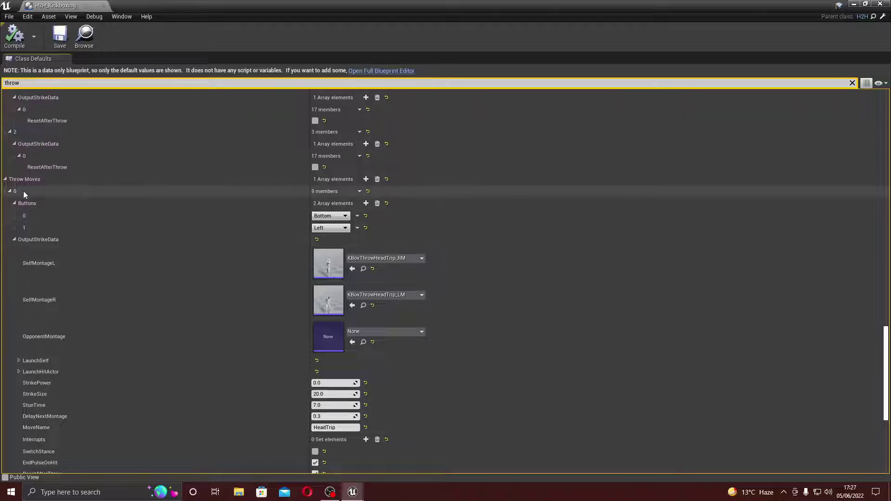
click(8, 180)
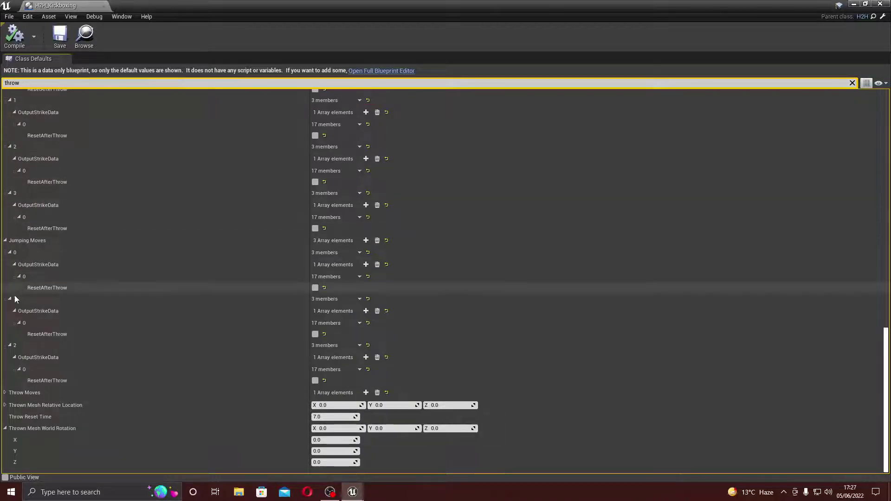
click(5, 393)
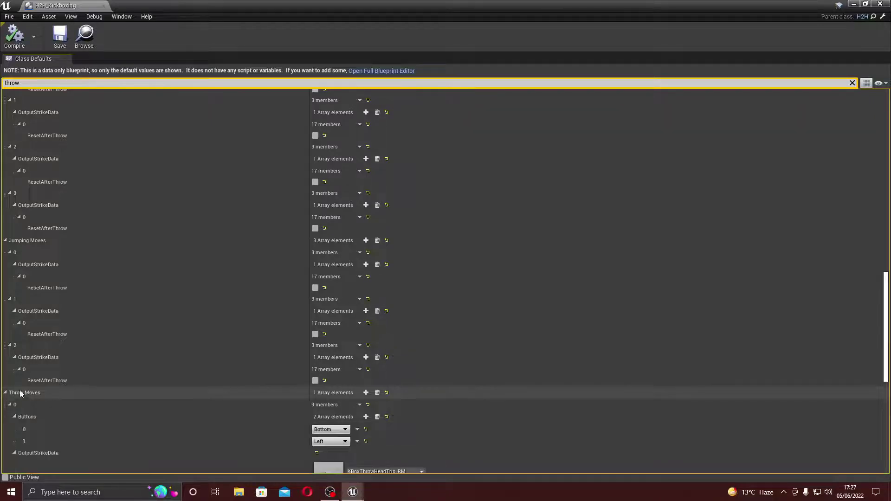
scroll(32, 386, down, 3)
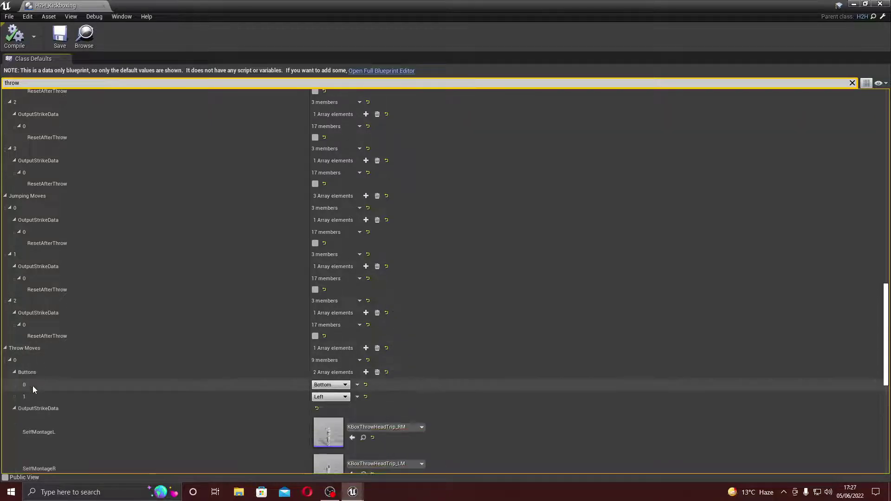
Step: Collapse the first Throw Moves entry and add an element to the OutputStrikeData array of Jumping Moves entry 2
click(10, 361)
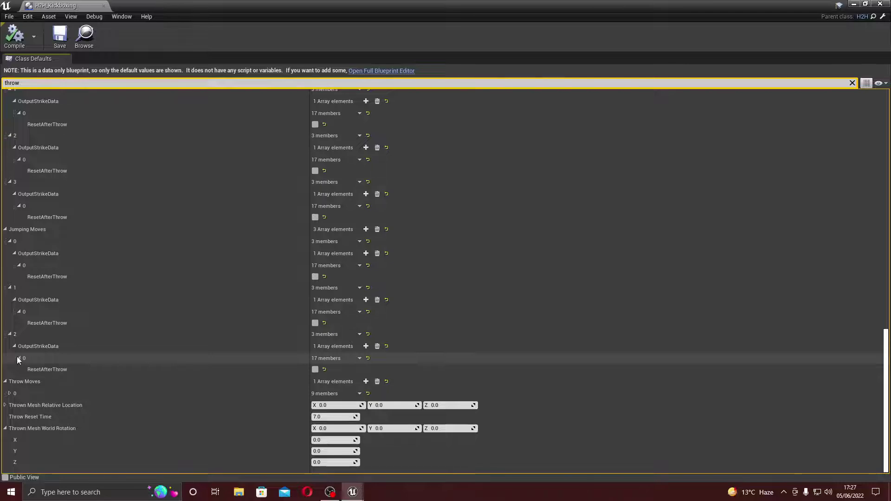
click(18, 357)
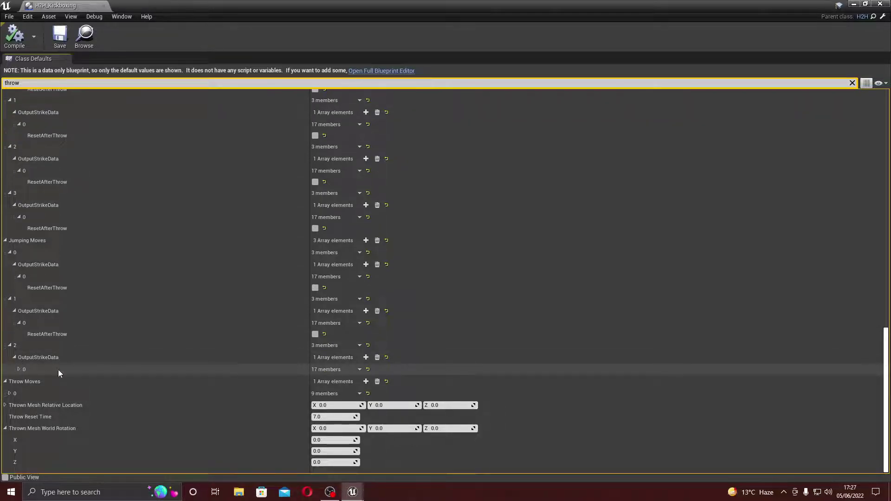
click(367, 358)
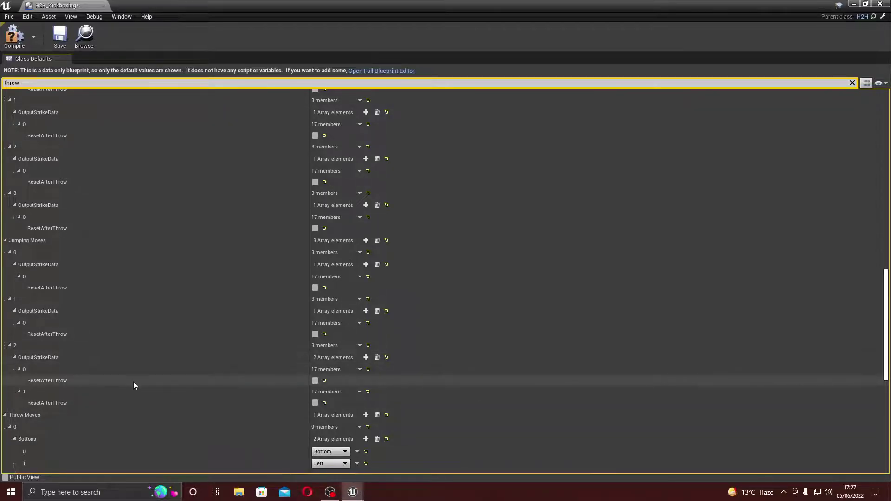
Step: Collapse the first OutputStrikeData element of Jumping Moves entry 2
scroll(133, 381, down, 2)
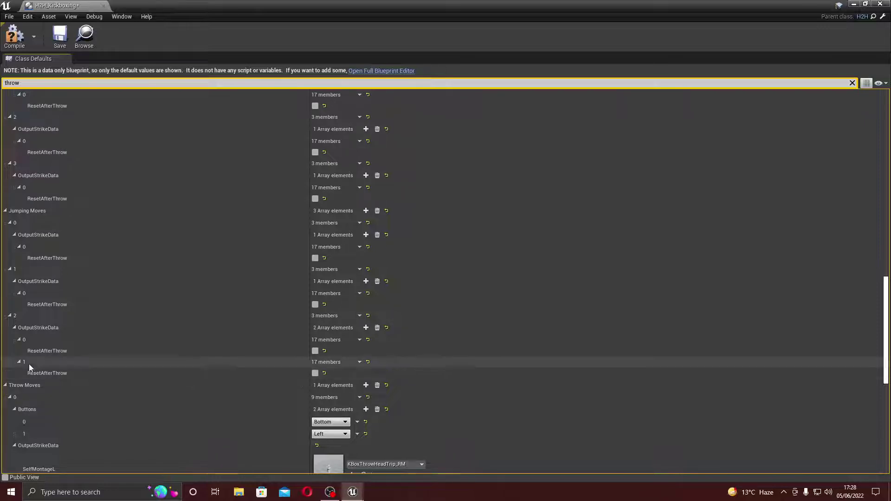
click(19, 339)
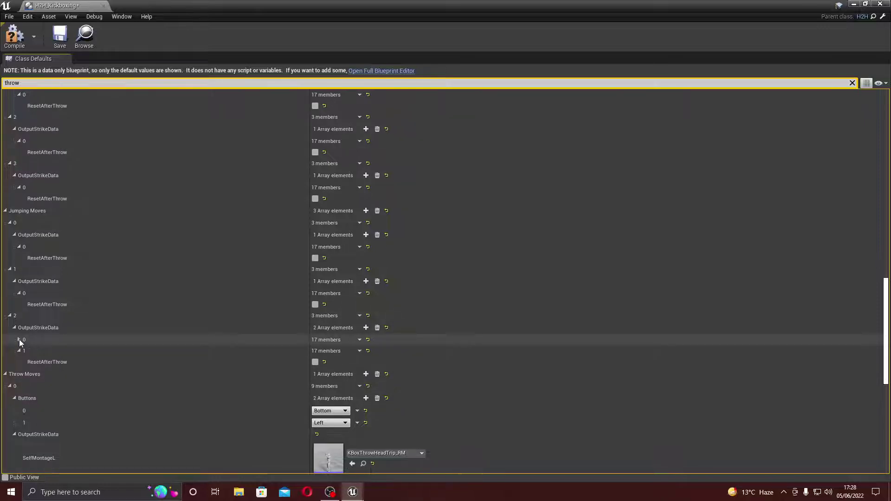
click(19, 340)
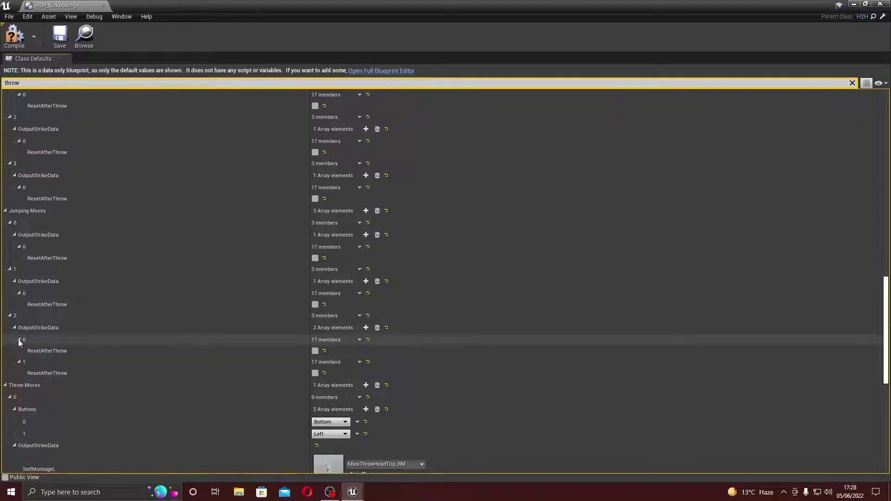
click(19, 339)
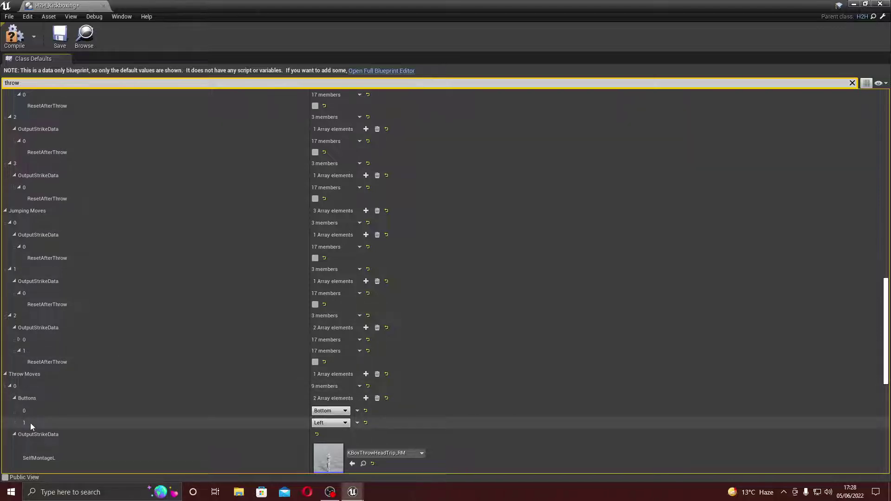
Step: Add a second entry to the Throw Moves array and collapse the first entry so the new one can be edited
scroll(63, 422, down, 4)
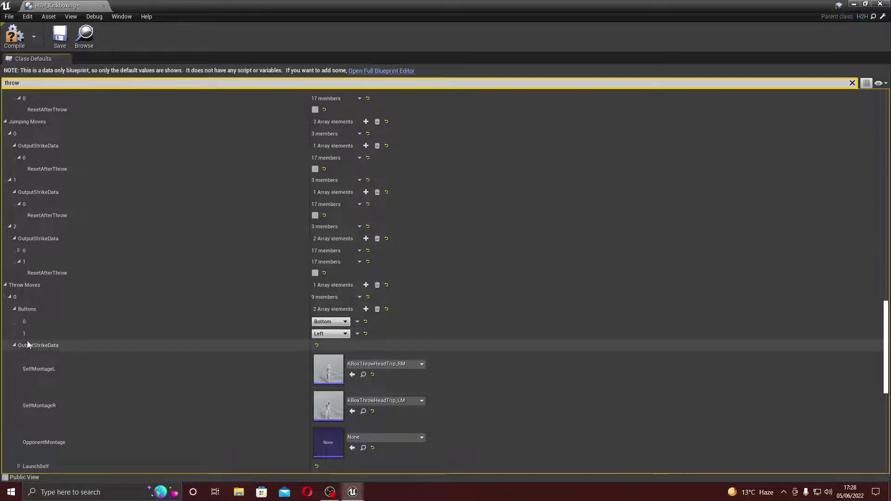
click(14, 309)
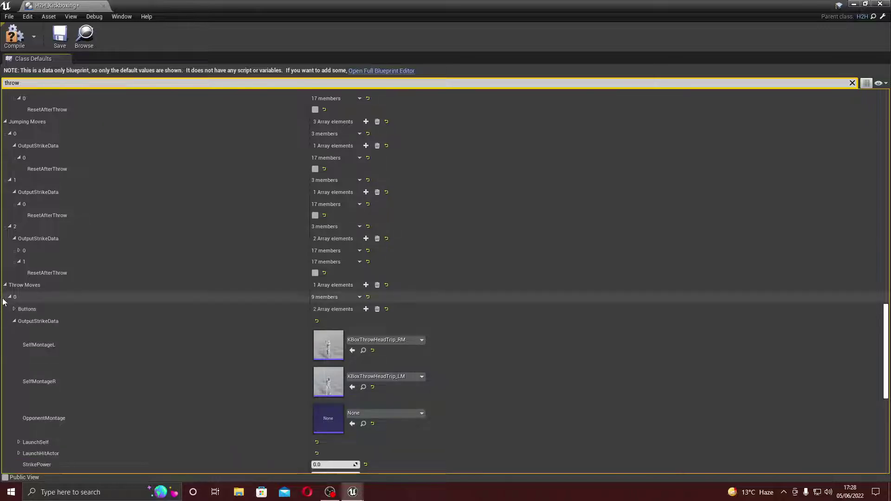
click(10, 297)
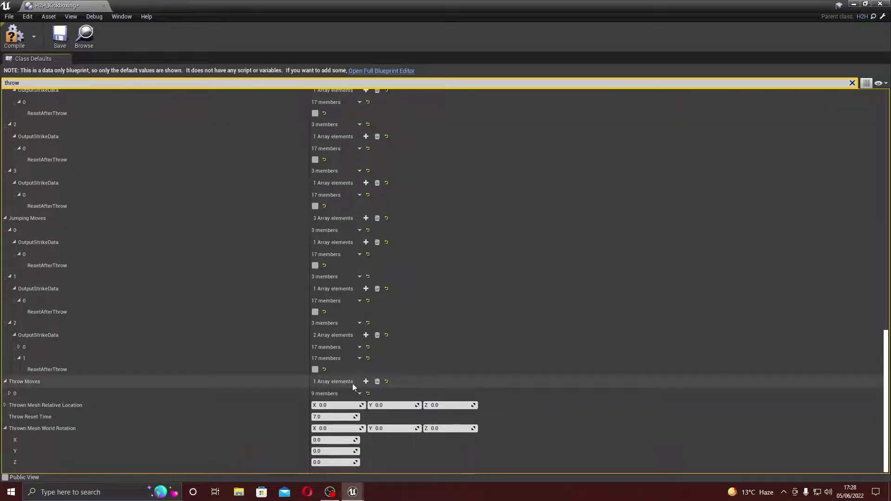
click(369, 382)
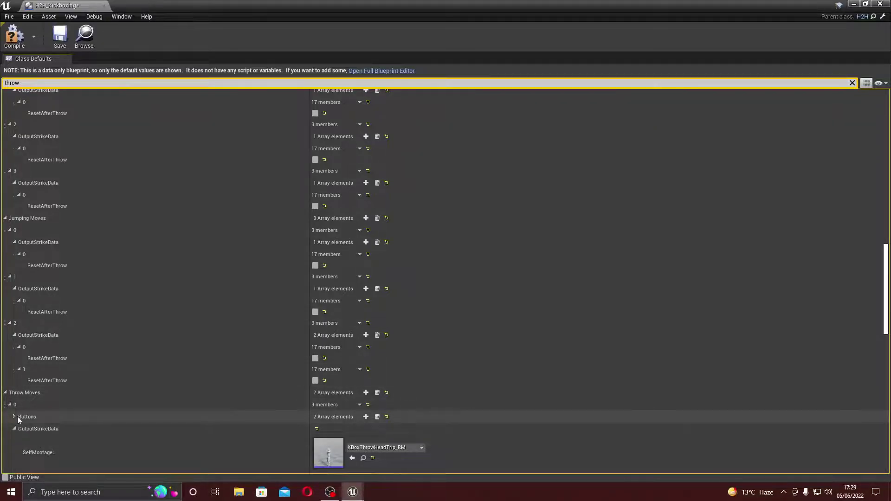
scroll(18, 418, down, 5)
scroll(18, 416, down, 5)
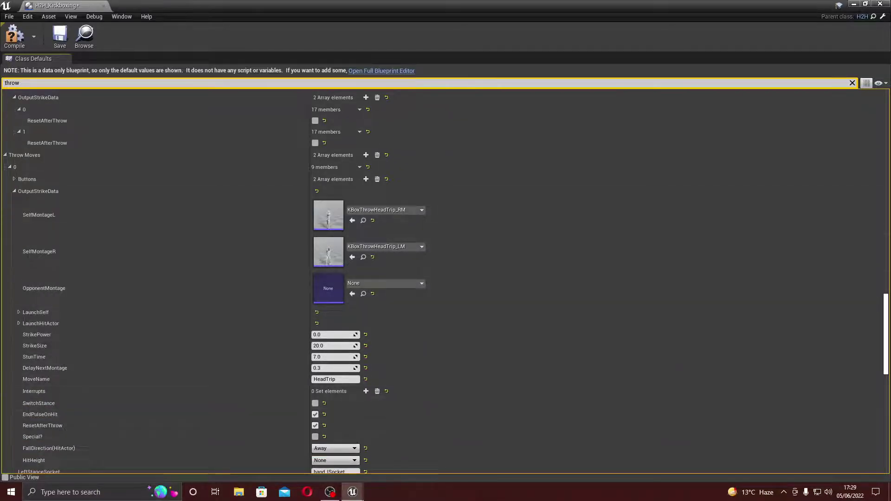
click(15, 191)
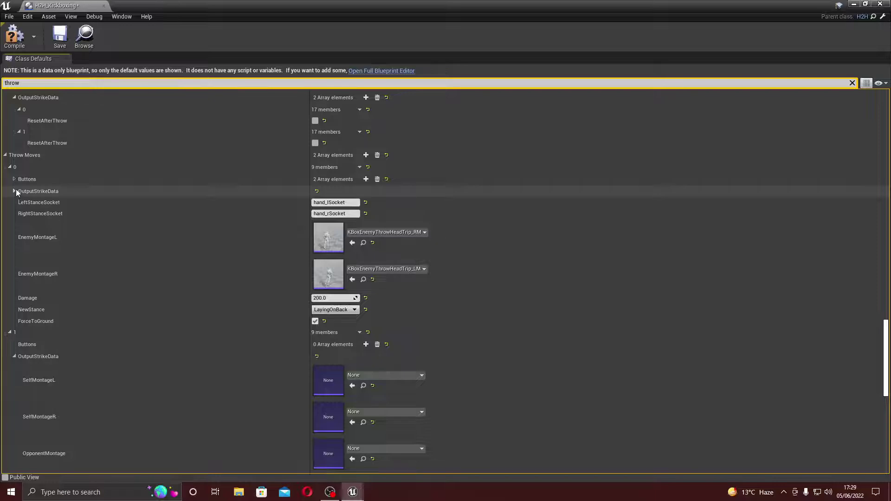
click(9, 168)
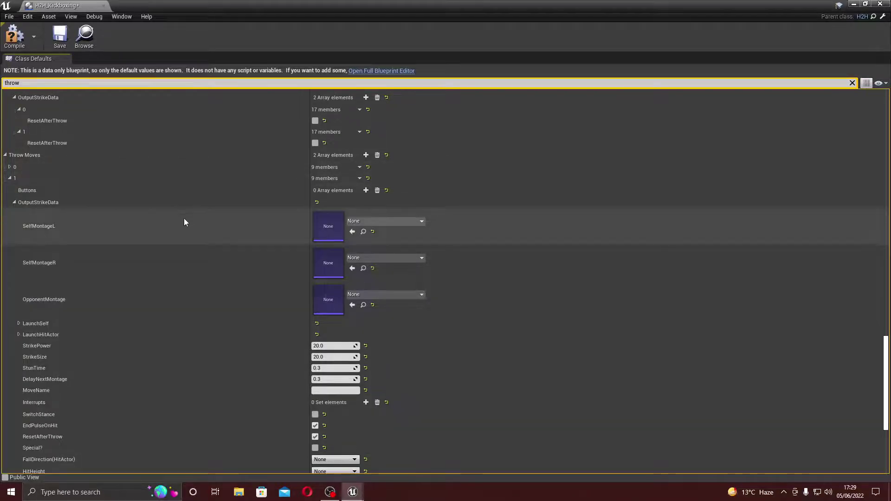
Step: Find the "head trip" montages and set SelfMontageL of Throw Moves entry 1 to KBoxEnemyThrowHeadTrip_LM
click(421, 222)
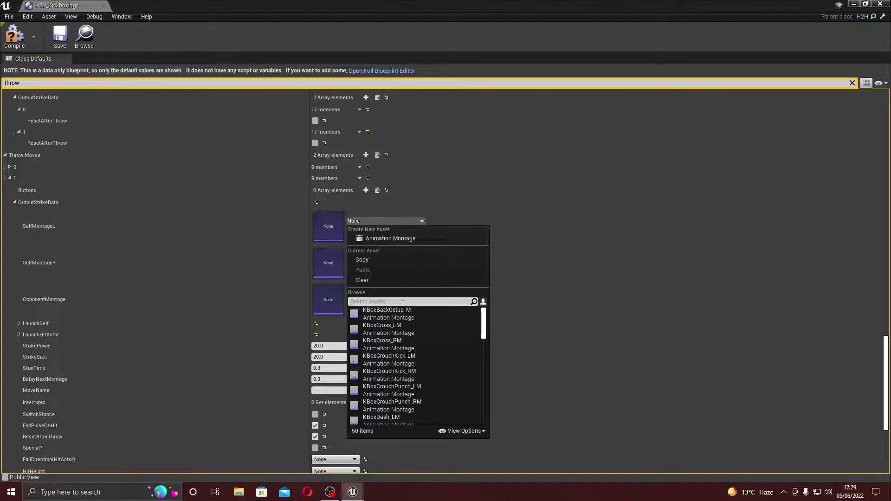
text(head t)
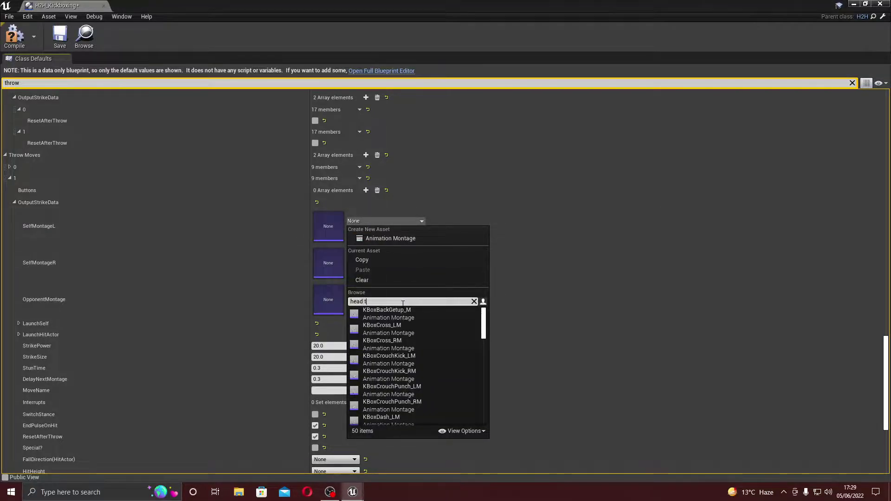
text(rip)
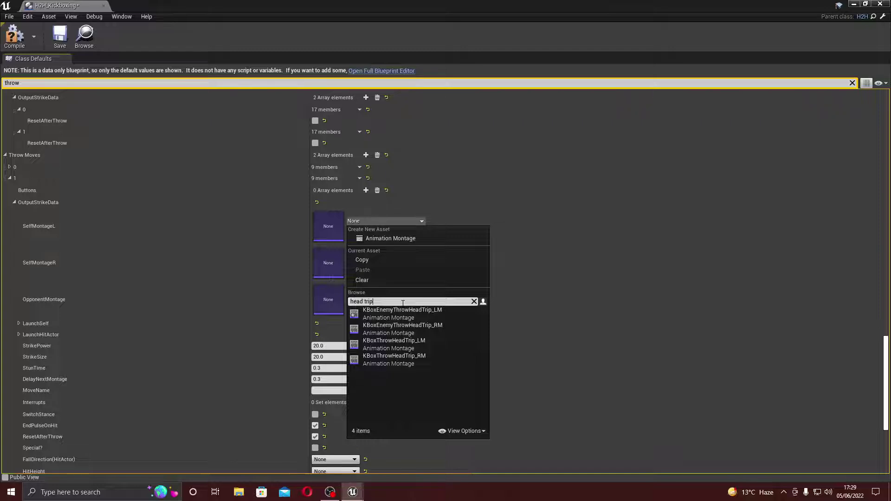
mouse_move(403, 315)
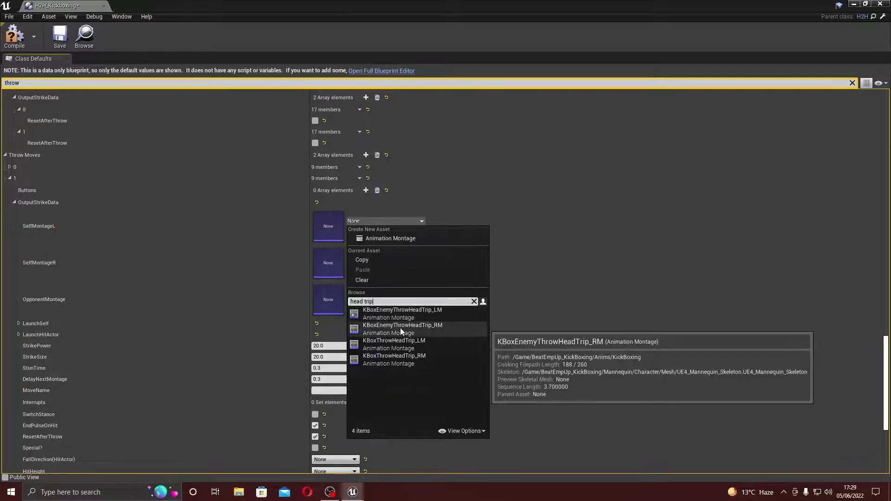
click(400, 328)
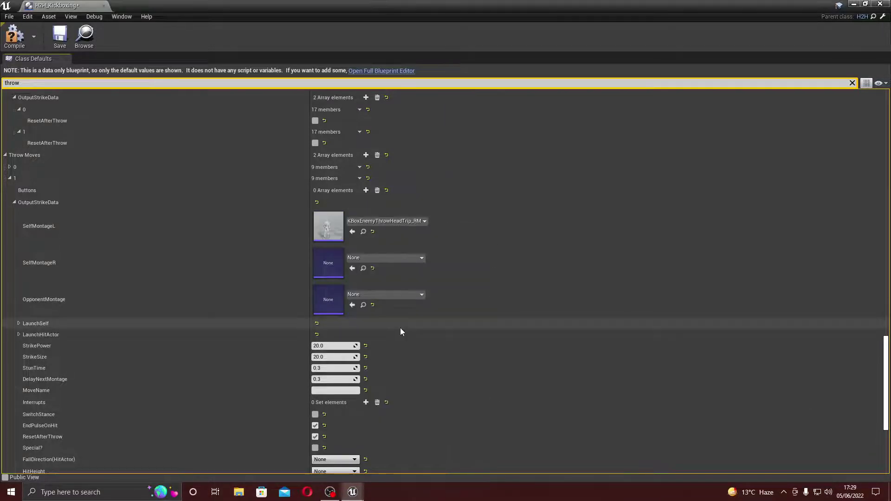
click(422, 222)
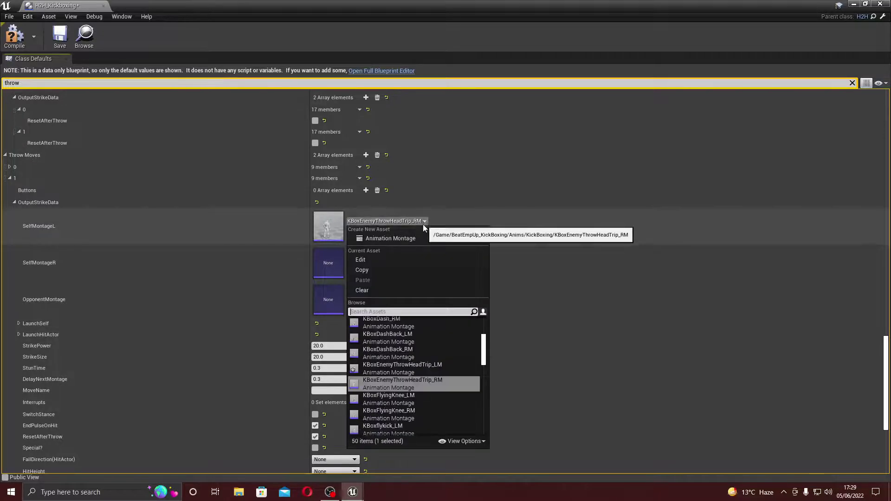
click(424, 369)
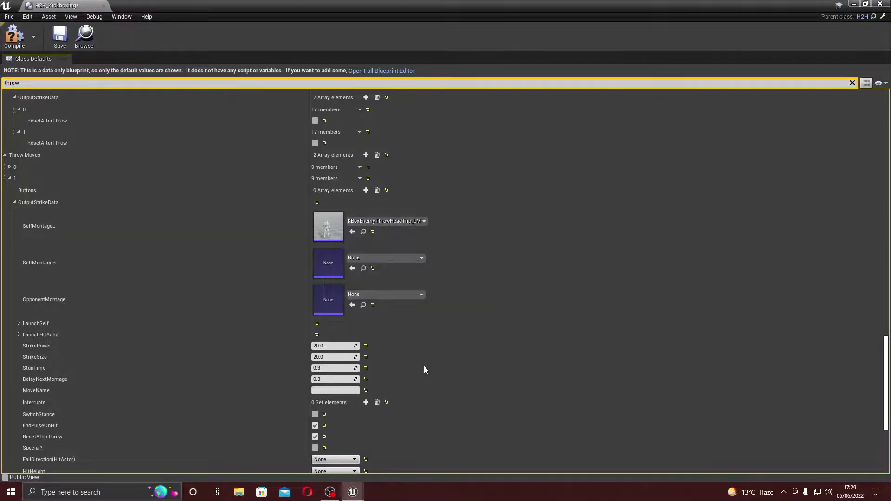
Step: Set SelfMontageR of Throw Moves entry 1 to KBoxThrowHeadTrip_RM, searching the montages for "head trip"
click(422, 258)
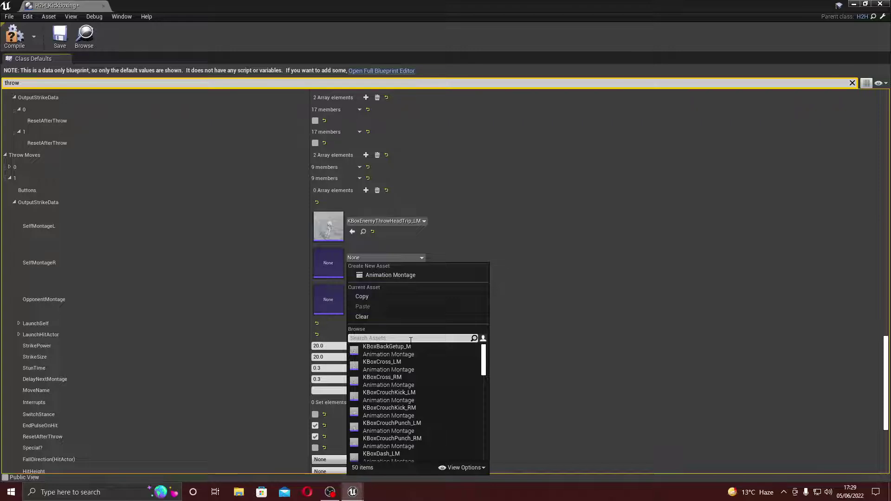
text(head trip)
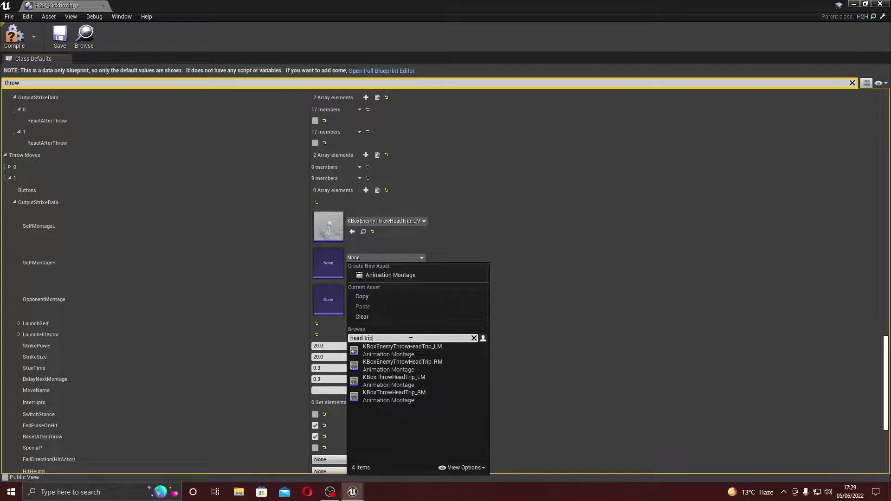
click(416, 397)
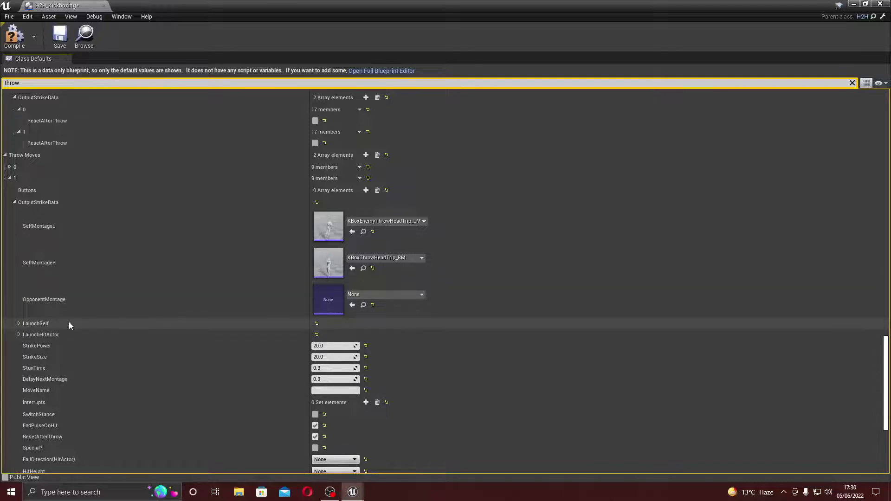
Step: Configure the OutputStrikeData of Throw Moves entry 1 with StrikeSize 50, StunTime about 0.56 and MoveName HeadTrip2
scroll(32, 325, down, 1)
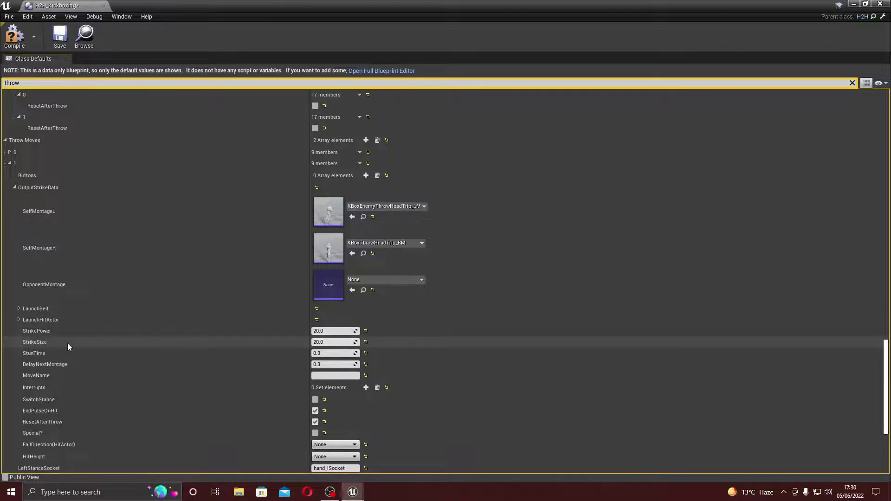
click(325, 342)
text(50)
key(Return)
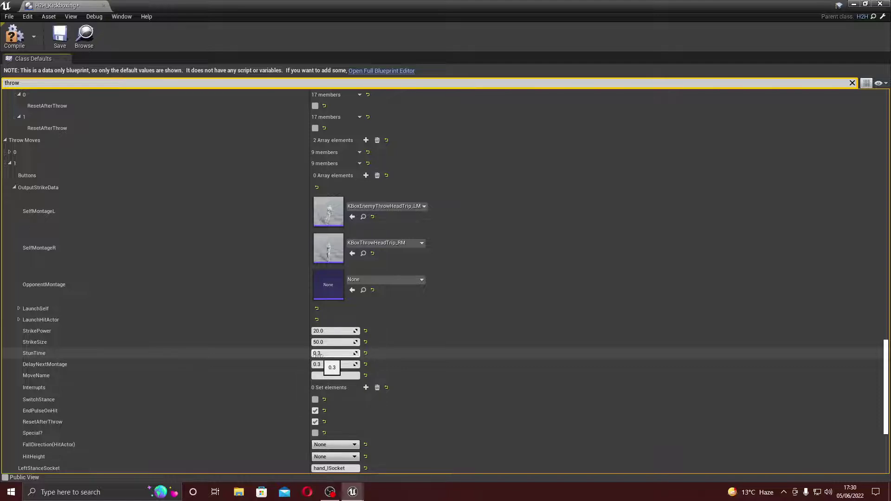
drag(317, 353, 343, 353)
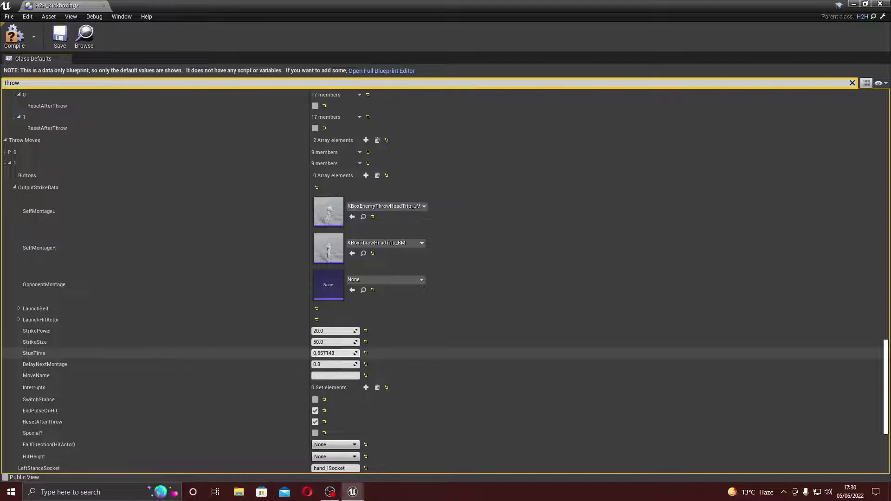
click(315, 365)
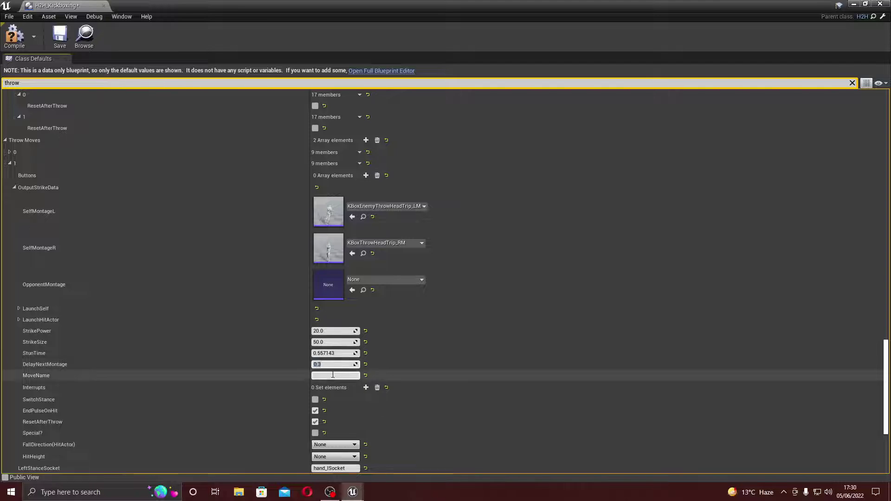
click(325, 375)
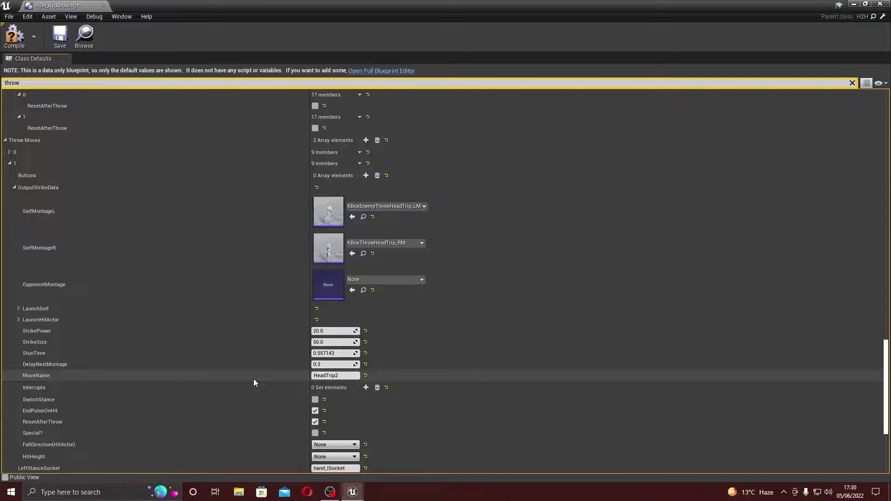
Step: Set FallDirection(HitActor) to Towards and HitHeight to High for Throw Moves entry 1
scroll(253, 380, down, 1)
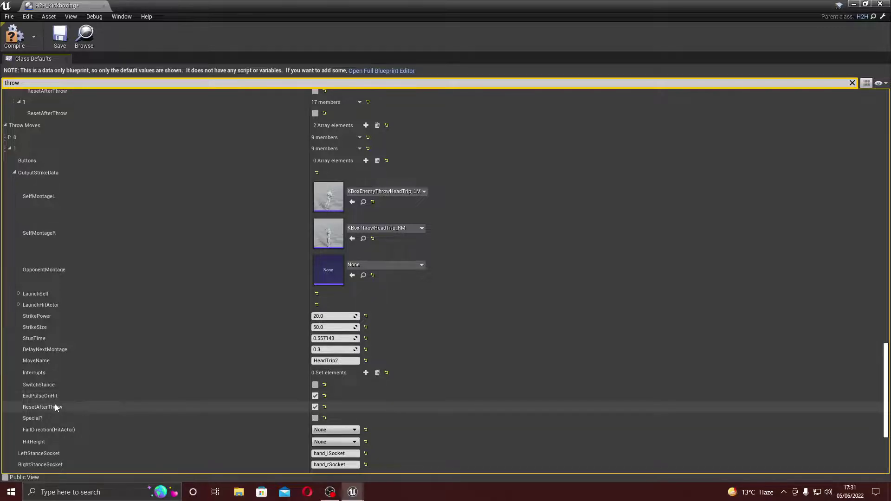
scroll(55, 406, down, 1)
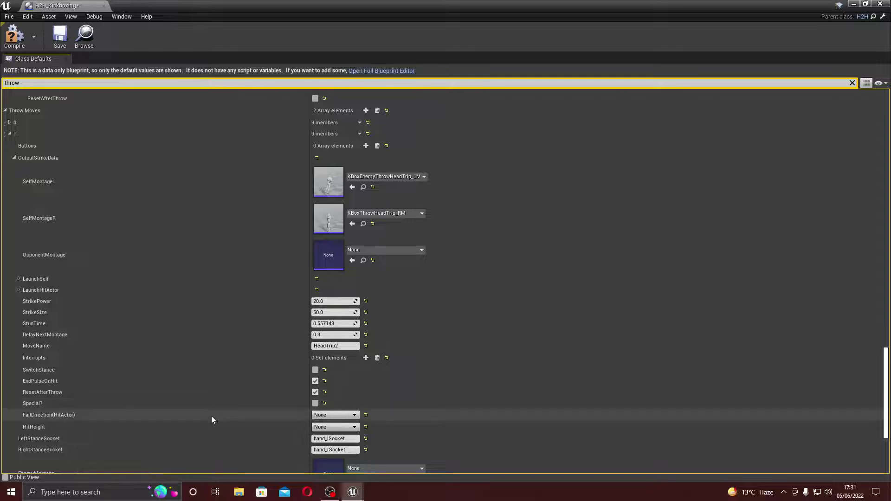
scroll(211, 416, down, 2)
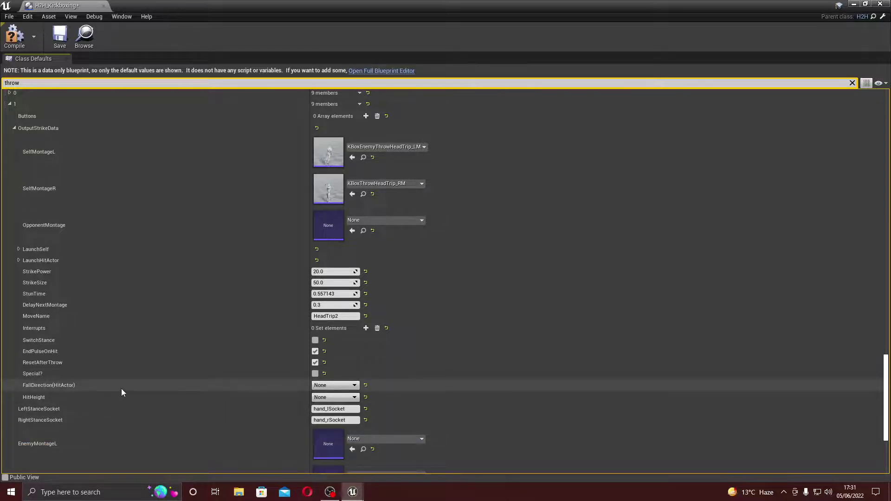
click(355, 385)
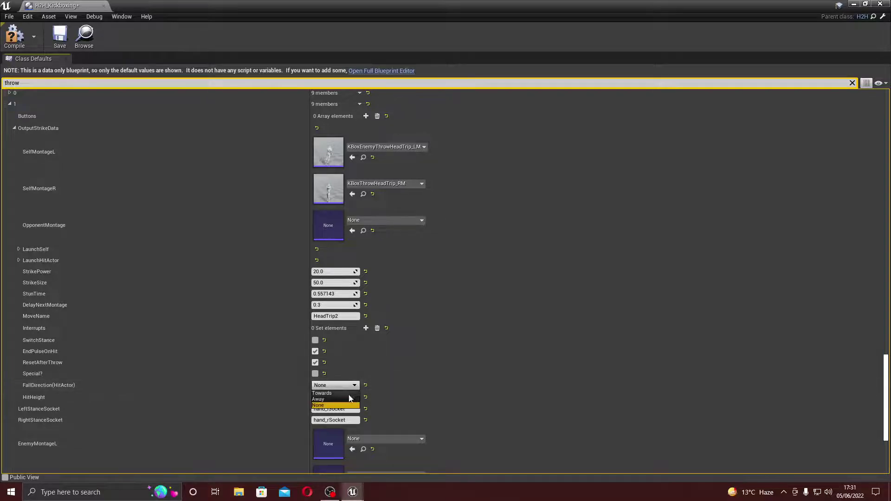
click(345, 393)
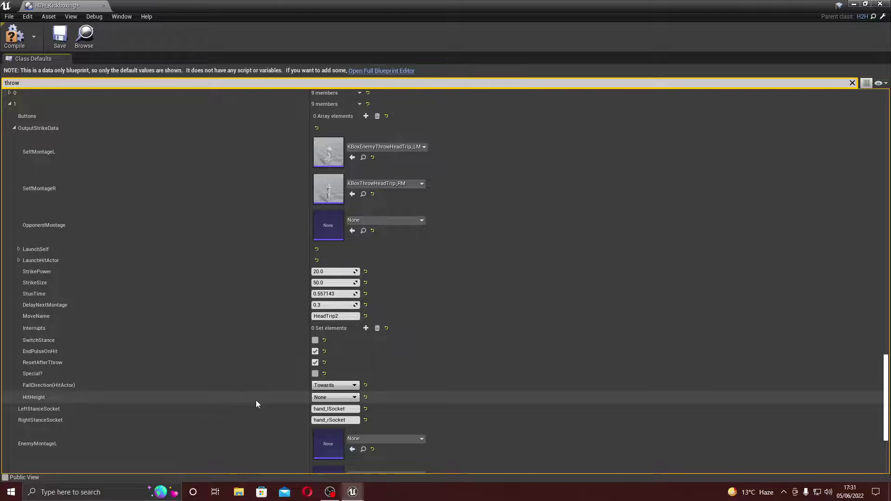
click(355, 398)
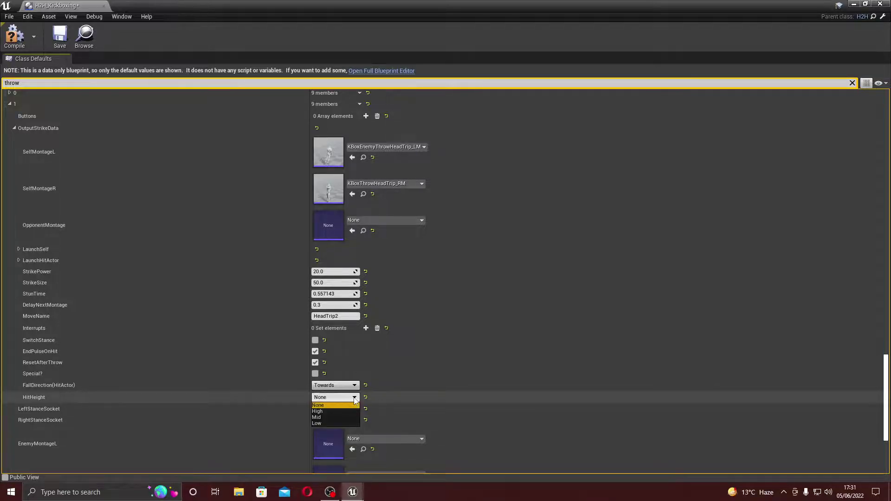
click(325, 412)
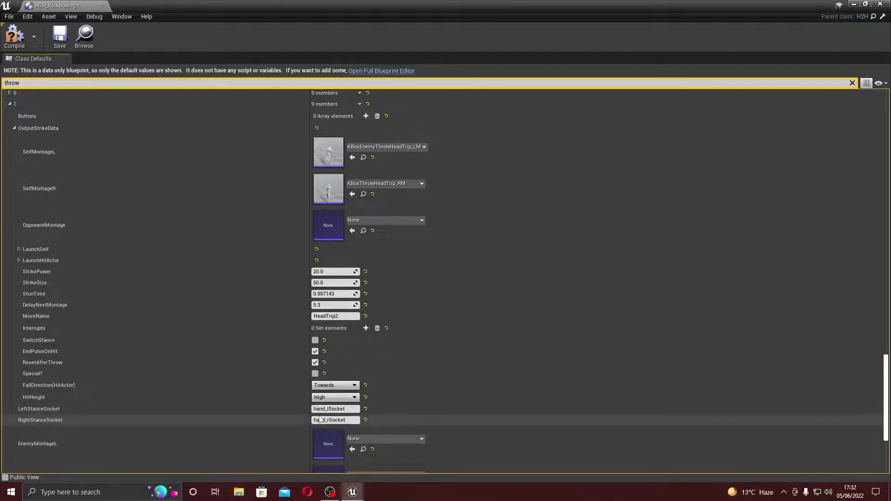
Step: Examine the LeftStanceSocket and RightStanceSocket names of Throw Moves entry 1
click(348, 409)
click(330, 419)
click(348, 410)
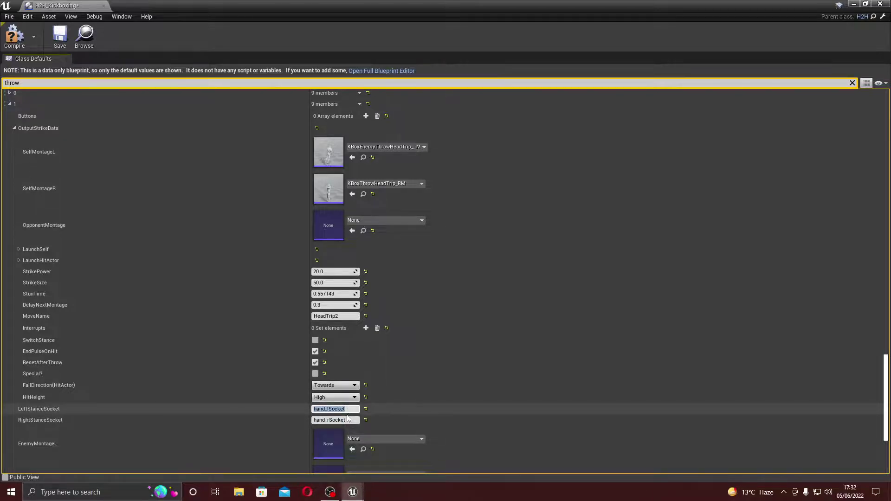
click(348, 420)
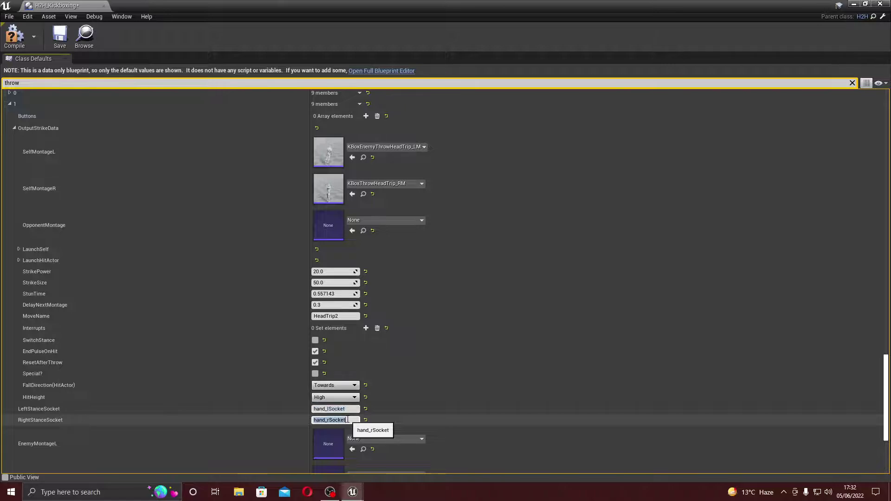
Step: Set EnemyMontageL of Throw Moves entry 1 to KBoxEnemyThrowHeadTrip_LM, searching the montages for "head trip"
scroll(347, 418, down, 2)
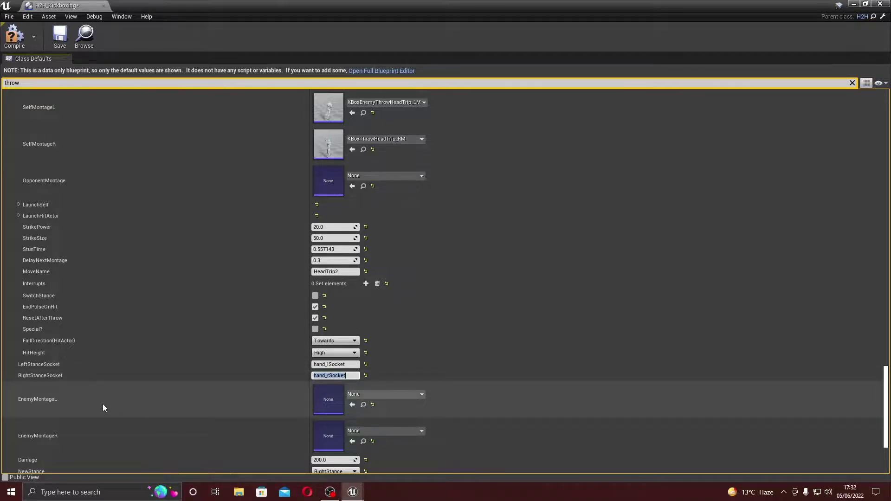
click(422, 394)
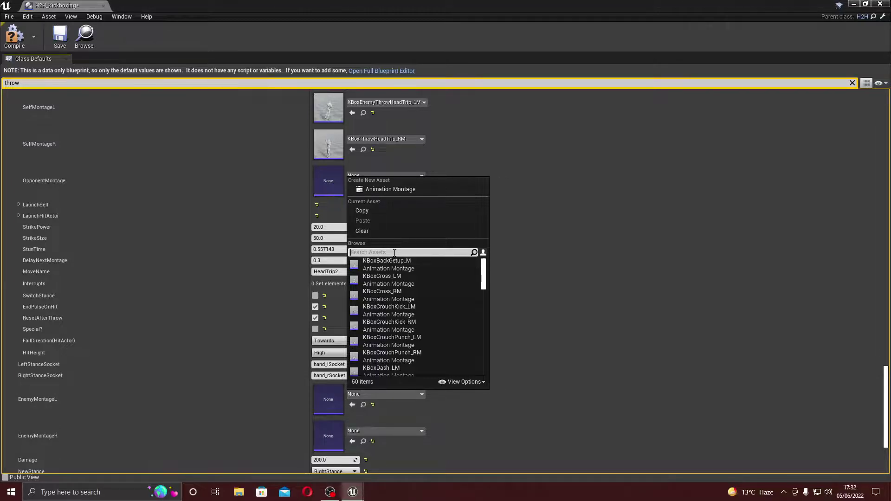
text(head trip)
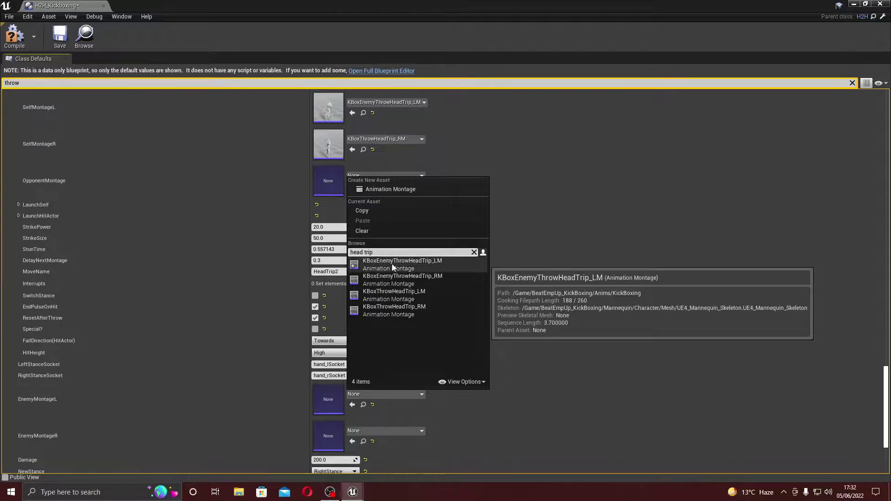
click(391, 264)
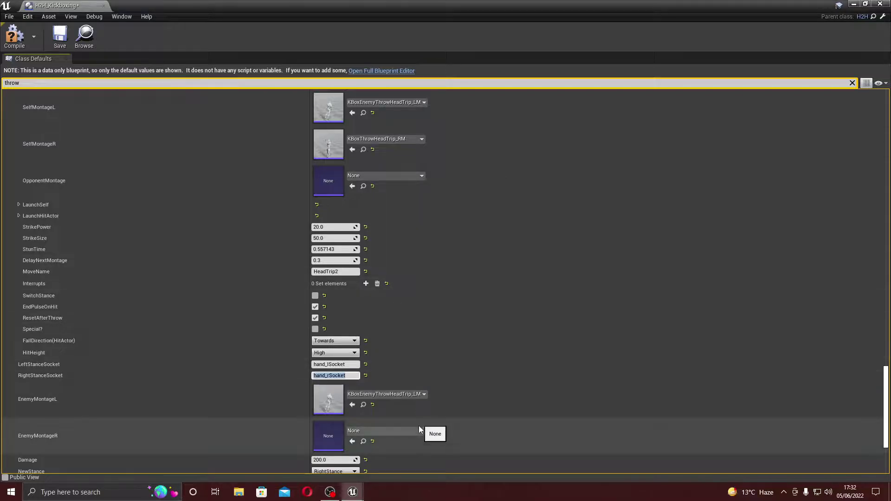
Step: Set EnemyMontageR of Throw Moves entry 1 to KBoxEnemyThrowHeadTrip_RM, searching the montages for "head trip"
click(420, 431)
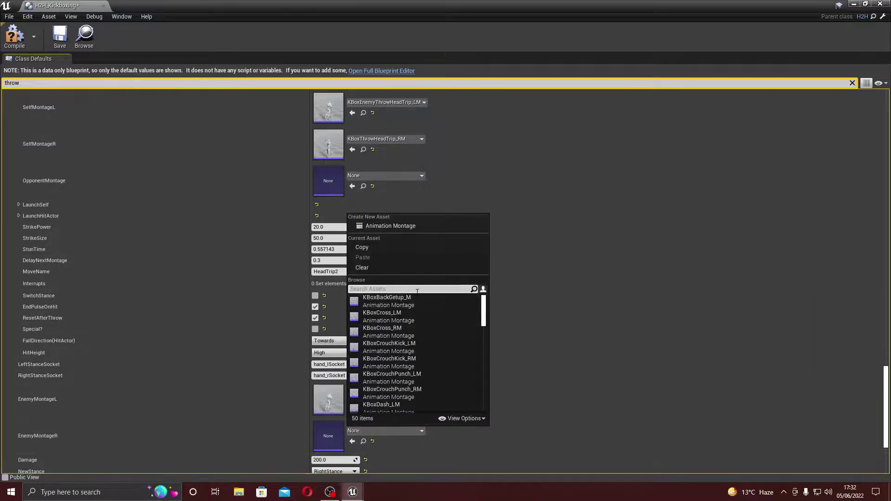
text(hea)
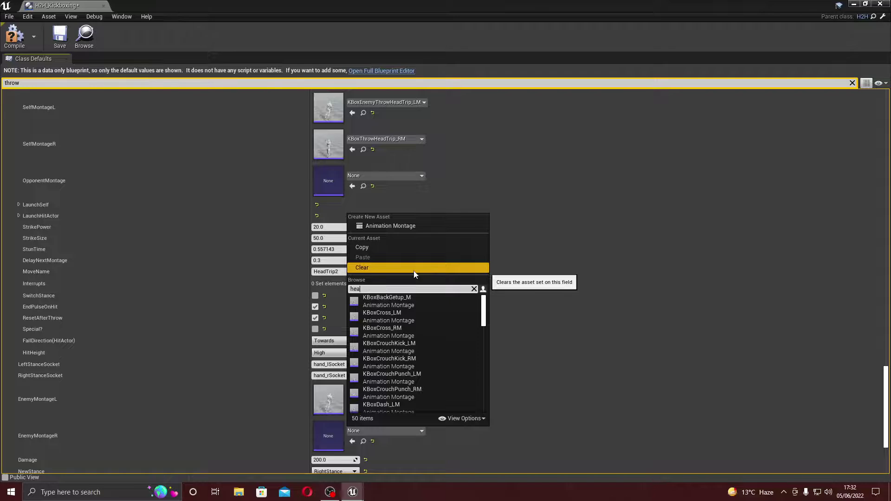
text(d tri)
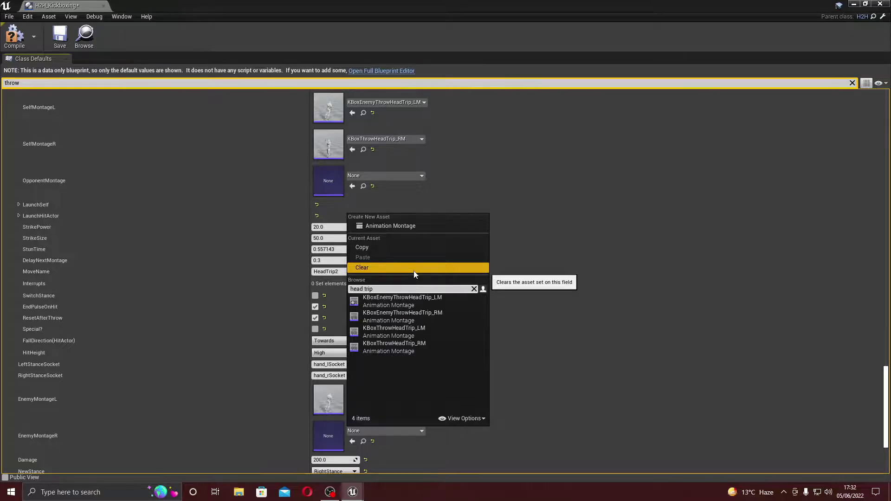
text(p)
click(415, 312)
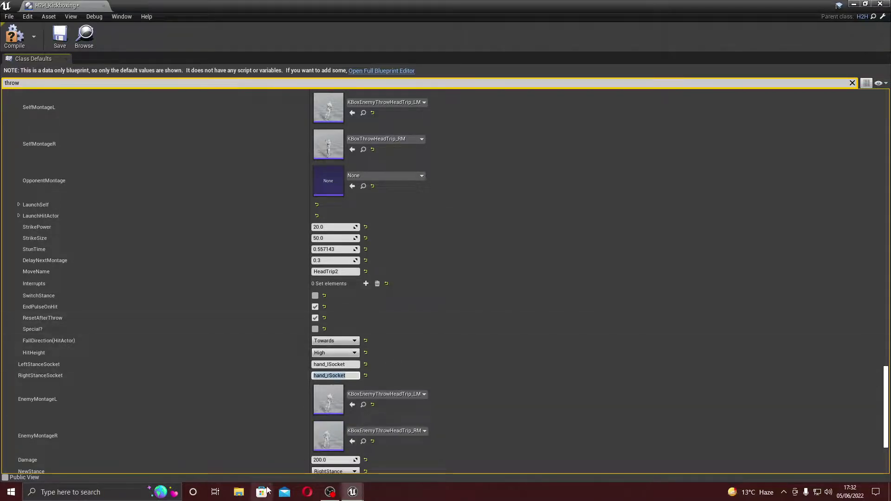
Step: Set NewStance of Throw Moves entry 1 to LayingOnFront
scroll(300, 411, down, 2)
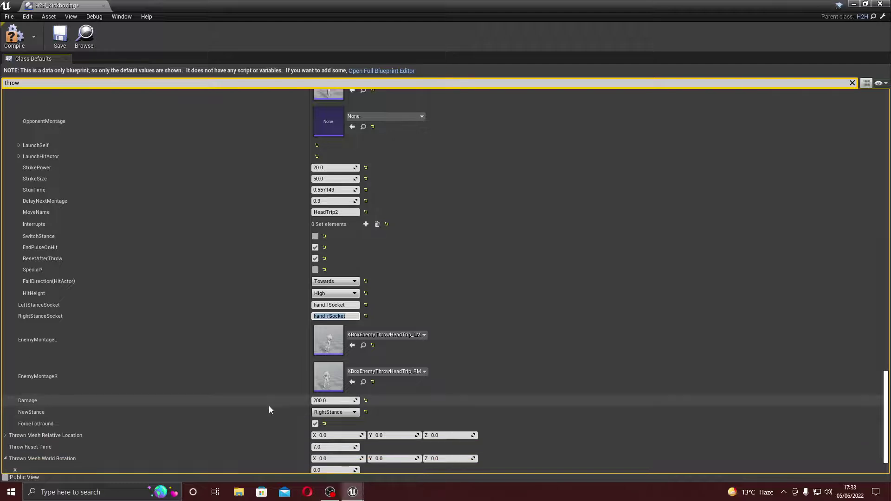
click(224, 402)
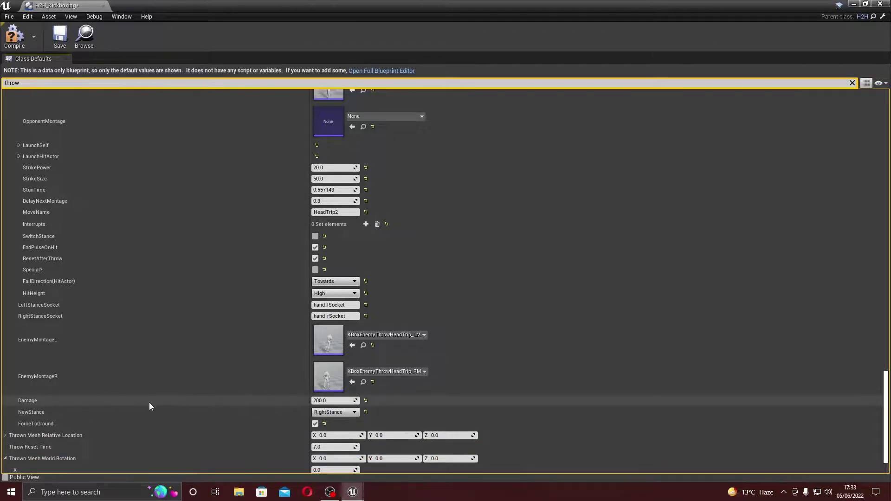
click(355, 412)
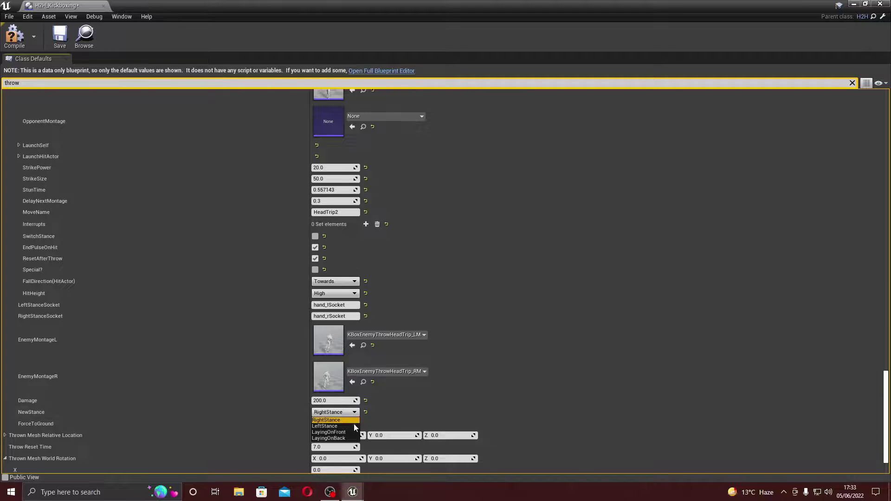
click(352, 432)
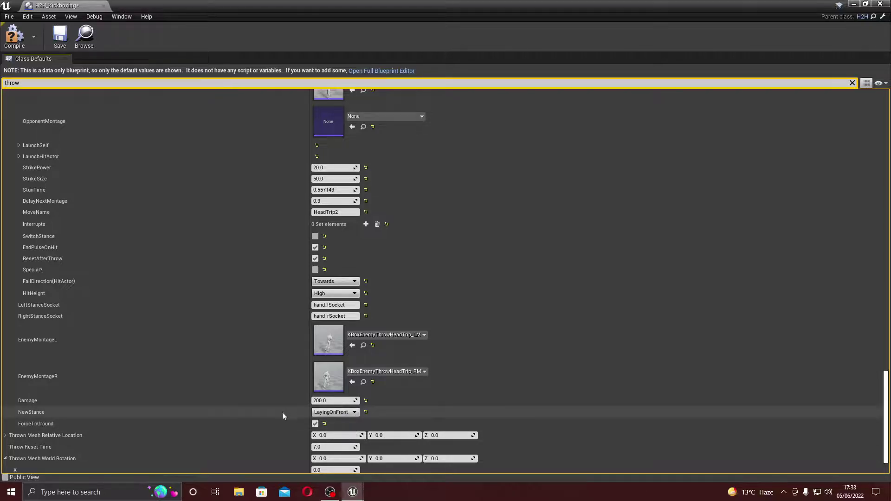
Step: Add a first element to the Buttons array of Throw Moves entry 1, leaving it at Bottom
scroll(249, 419, down, 1)
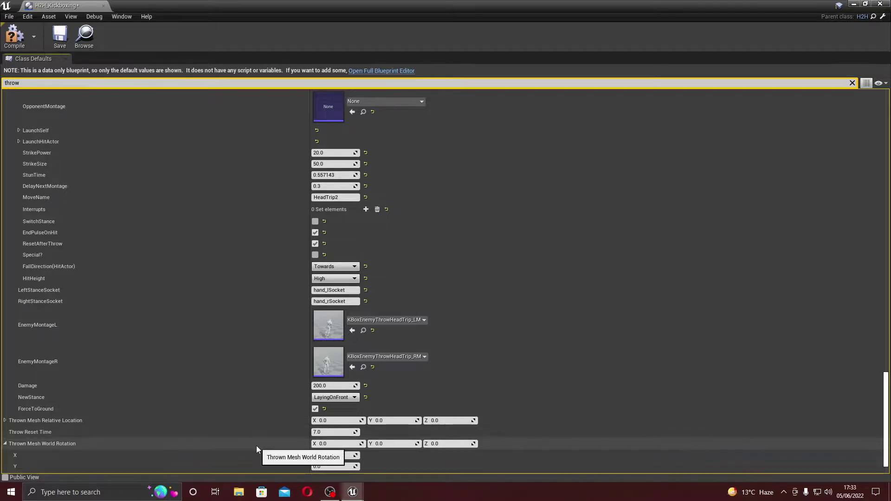
scroll(256, 449, down, 1)
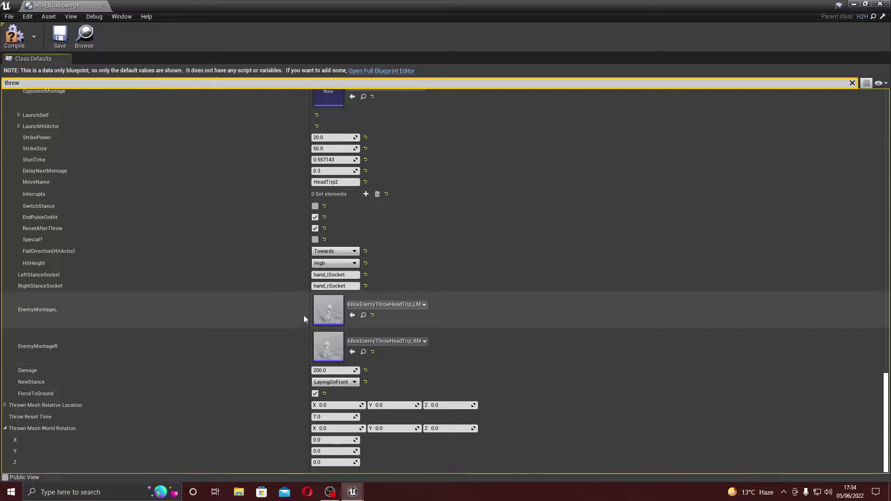
scroll(292, 299, up, 2)
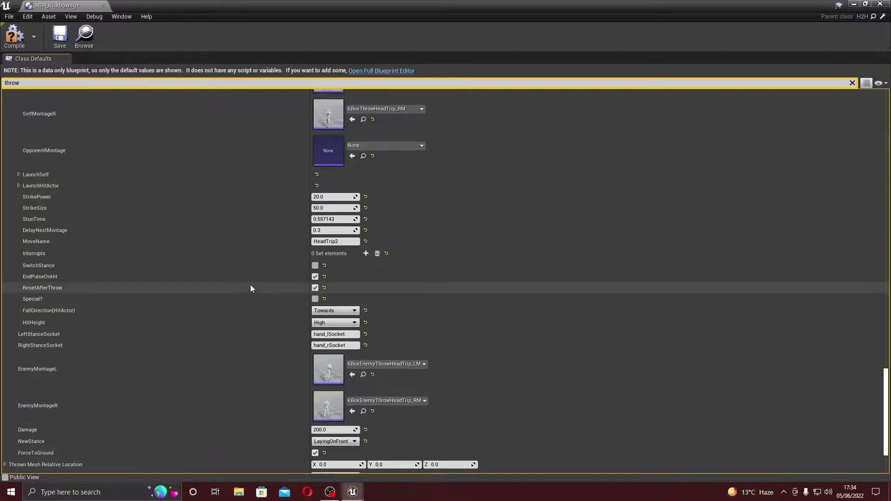
scroll(247, 279, up, 4)
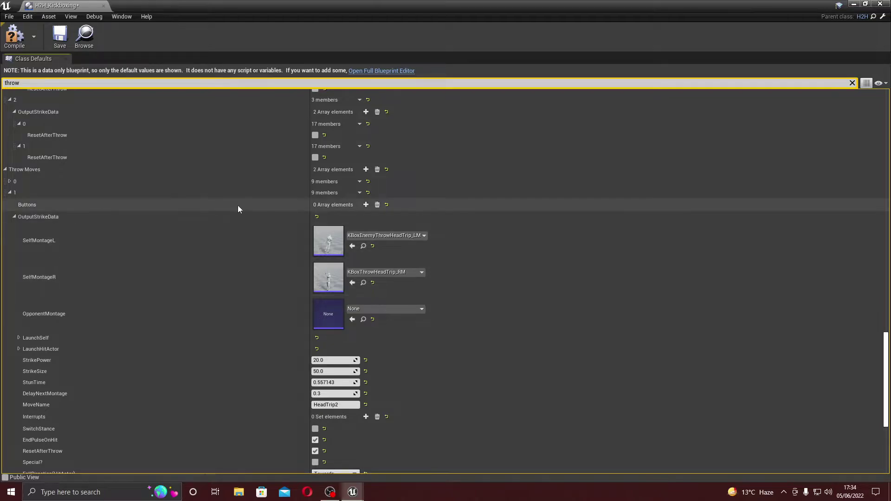
click(366, 205)
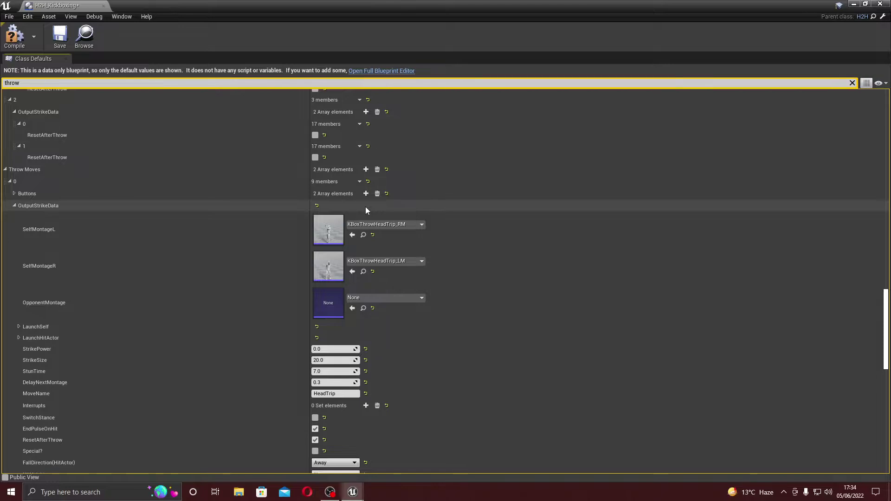
click(367, 195)
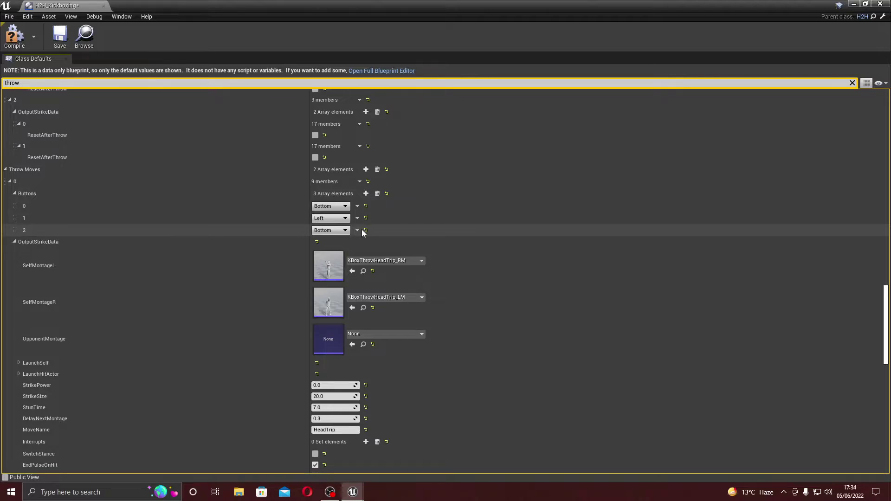
click(357, 230)
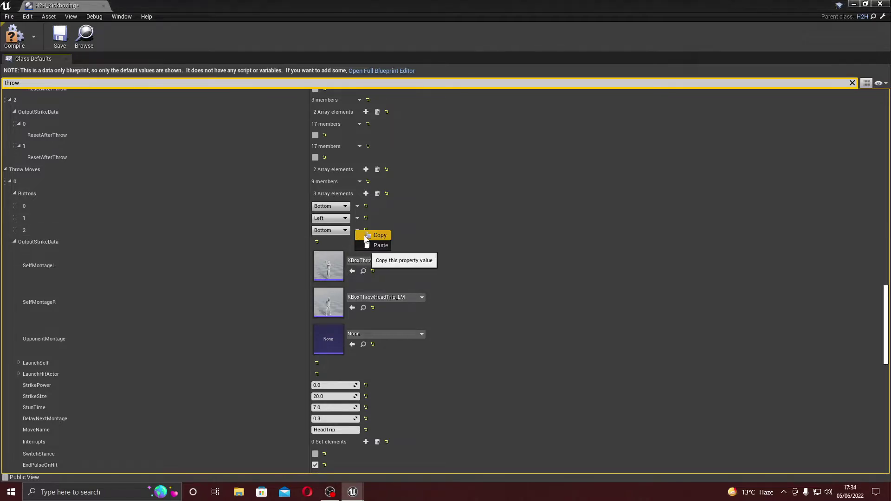
click(435, 221)
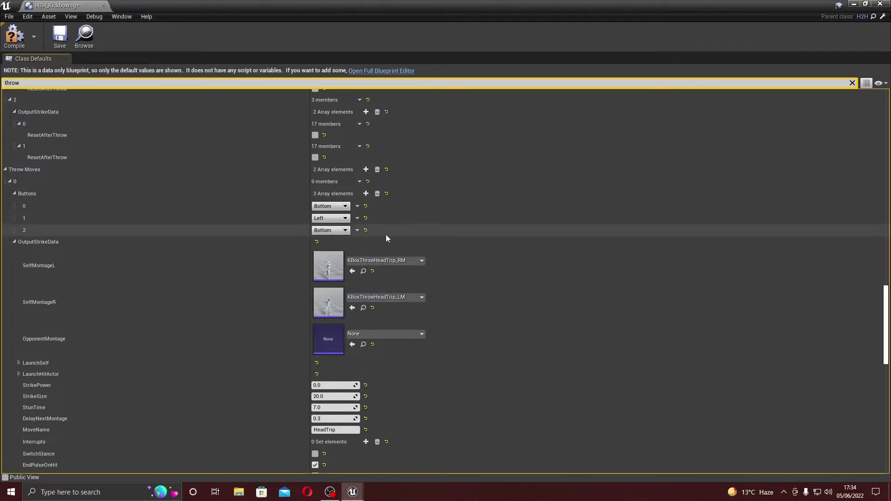
click(356, 231)
click(365, 249)
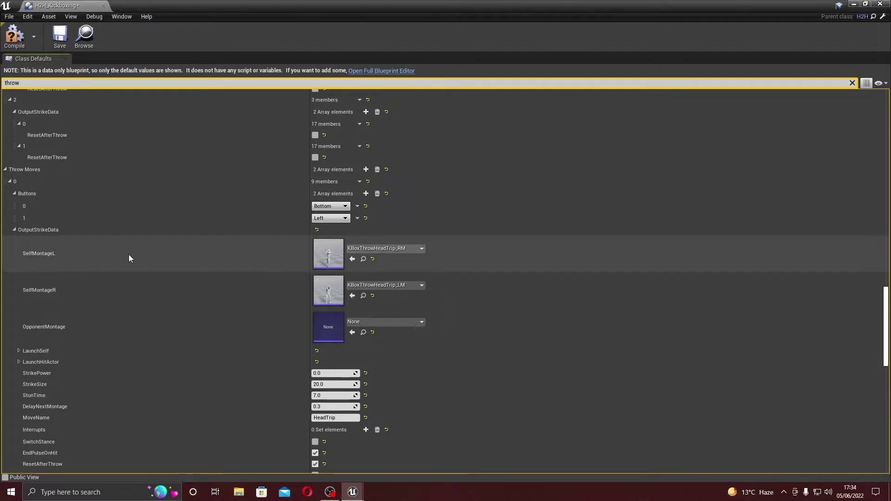
Step: Add a second button set to Top to the Buttons of Throw Moves entry 1 and save the H2H_Kickboxing blueprint
scroll(37, 301, down, 3)
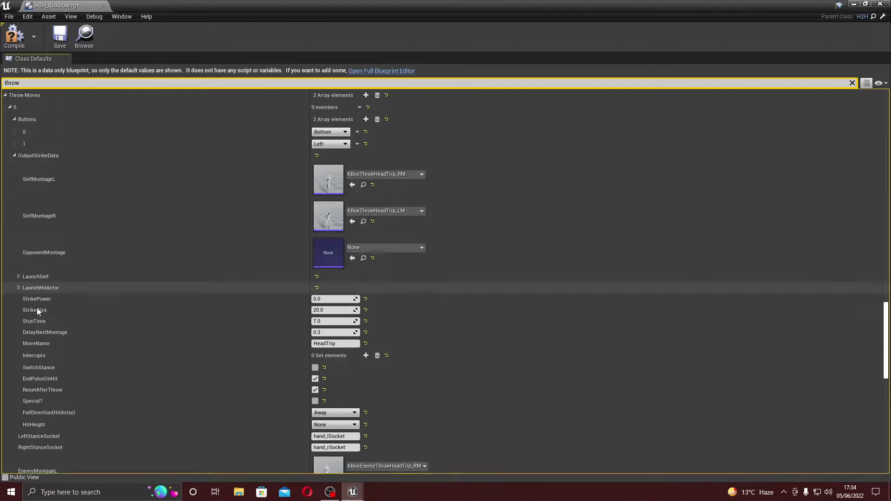
scroll(37, 310, down, 10)
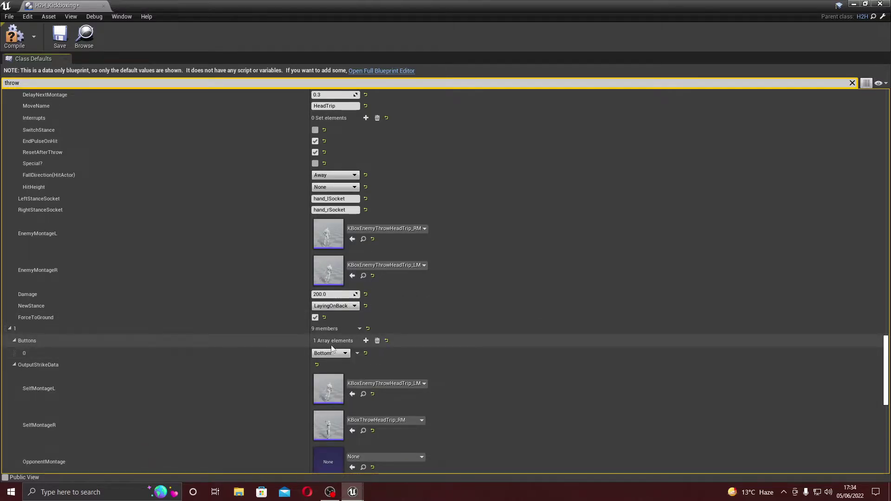
click(366, 341)
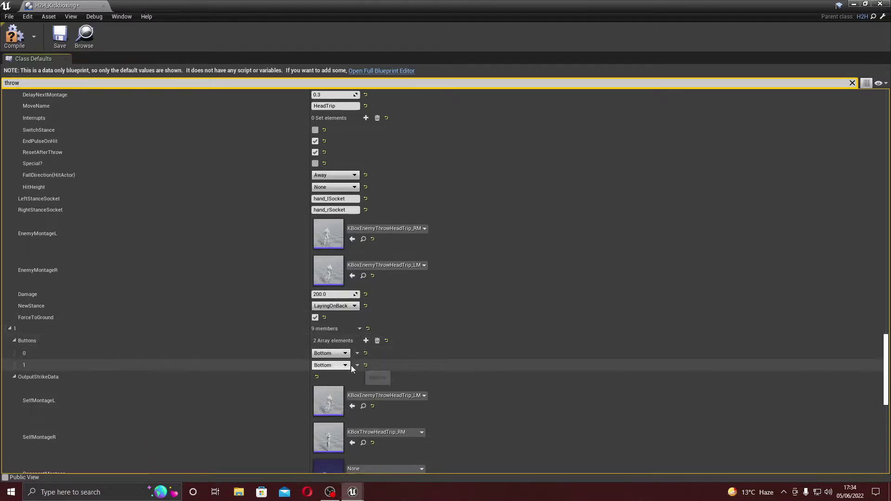
click(345, 365)
click(339, 389)
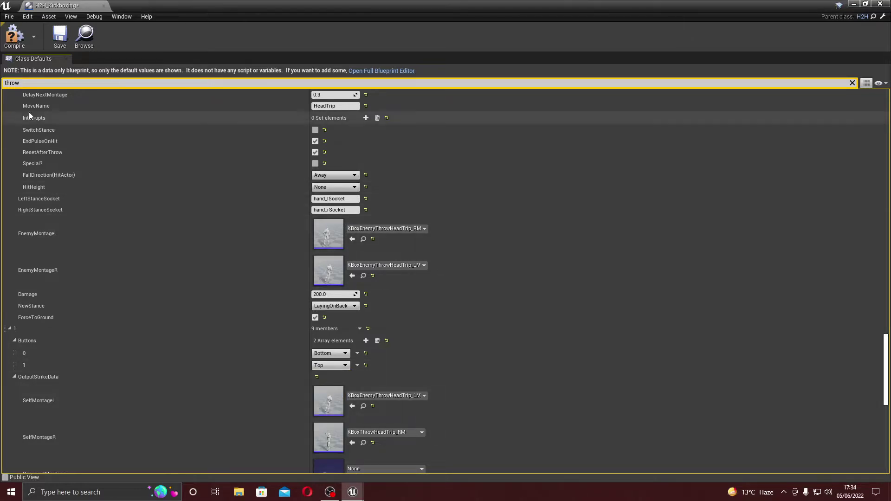
click(59, 45)
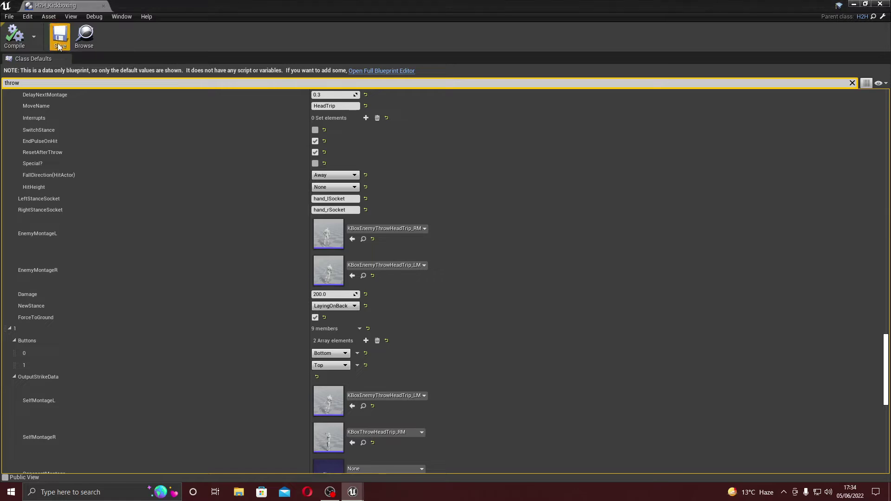
Step: Play-test the TemplateArena level in the viewport, trying the new throw on the opponent, and end the play session
click(854, 4)
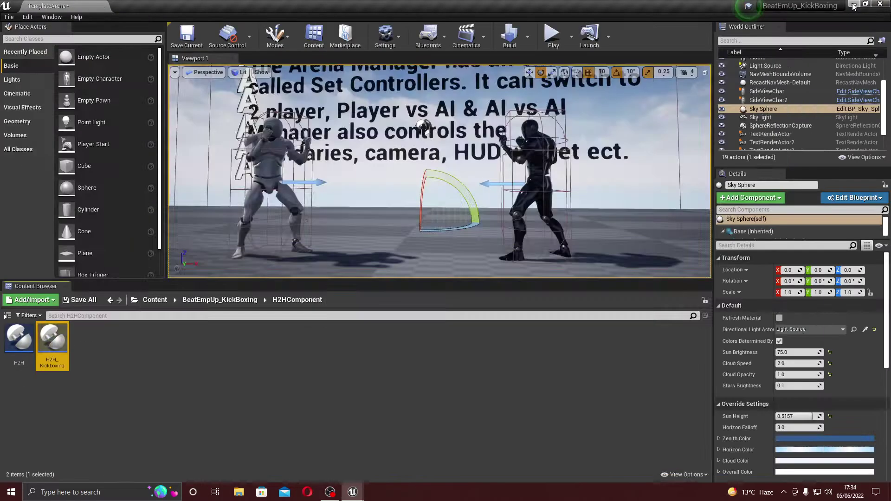
click(527, 172)
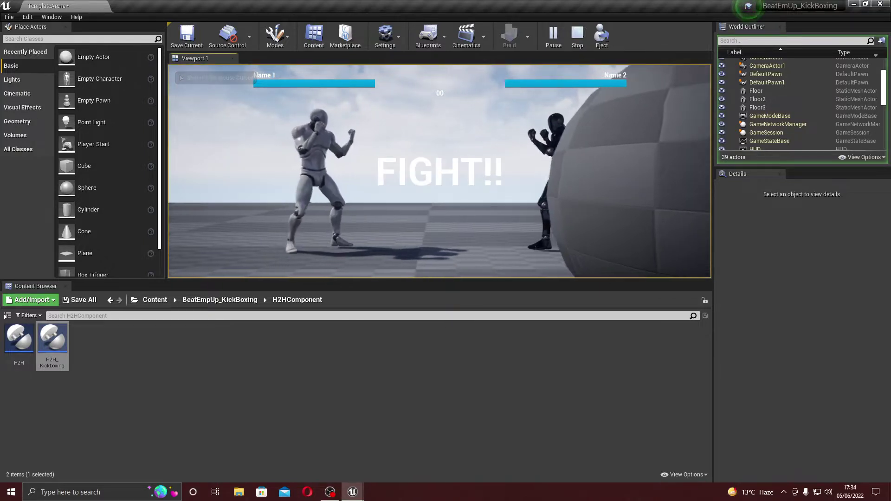
key(d)
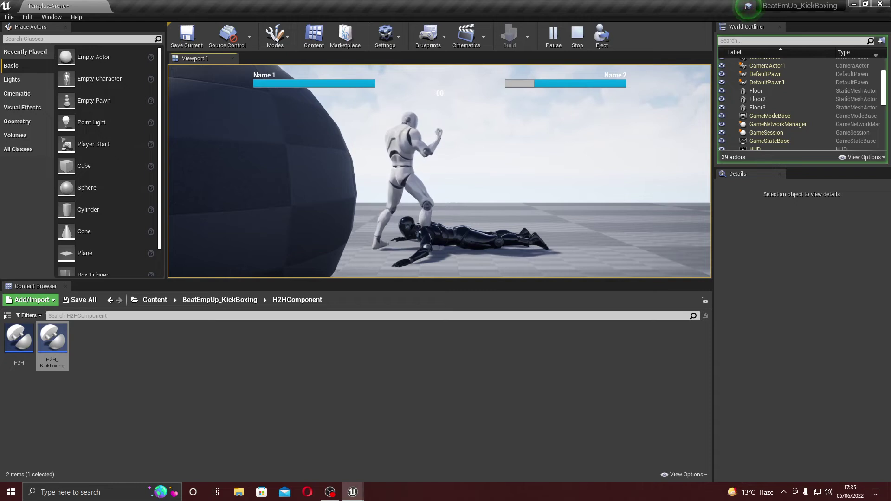
key(a)
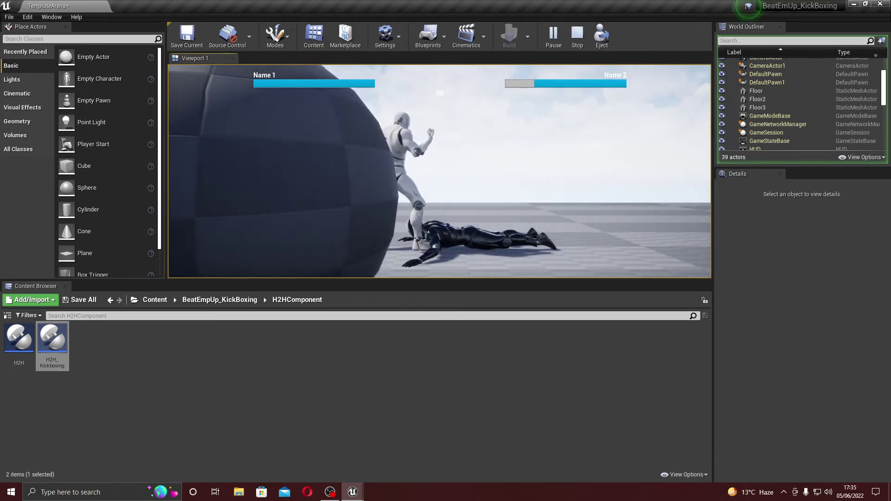
key(d)
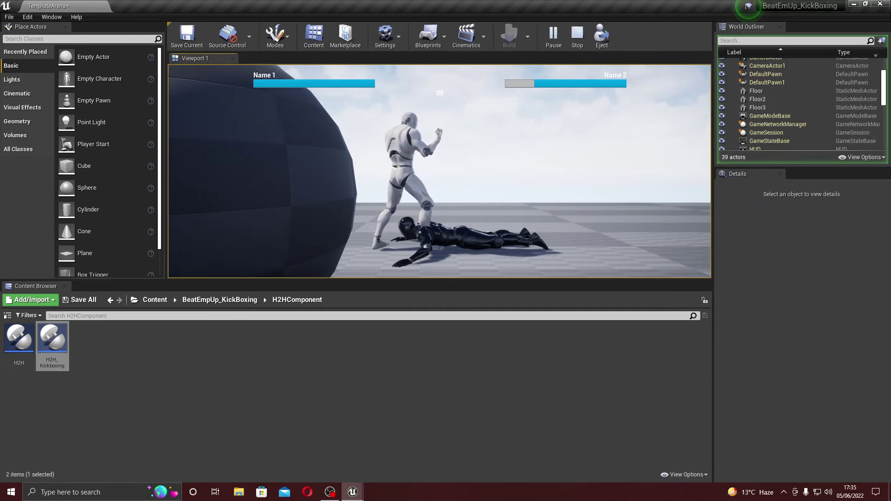
key(Escape)
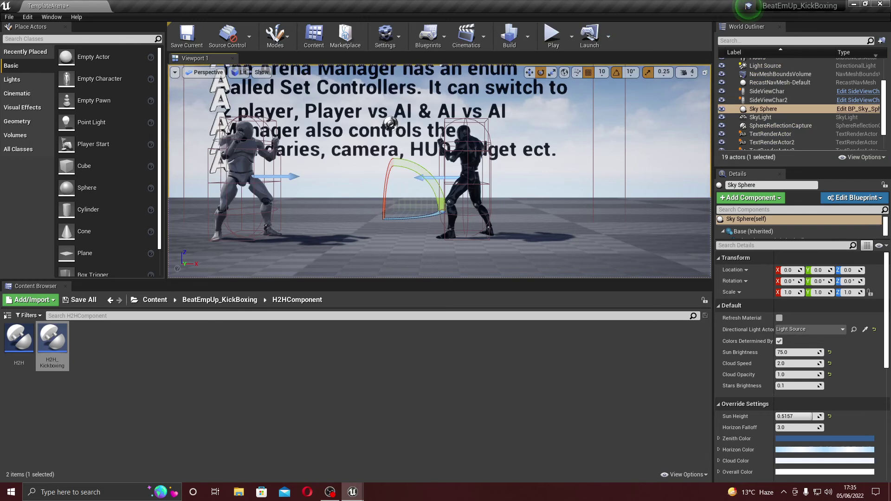